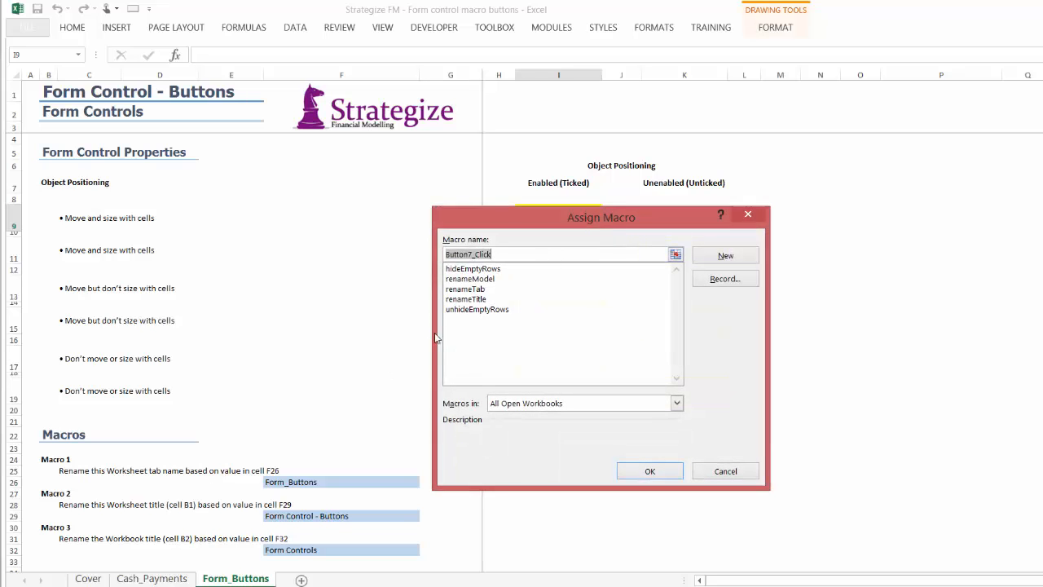
Assign the renameTab macro to the new button over cell I9
click(467, 290)
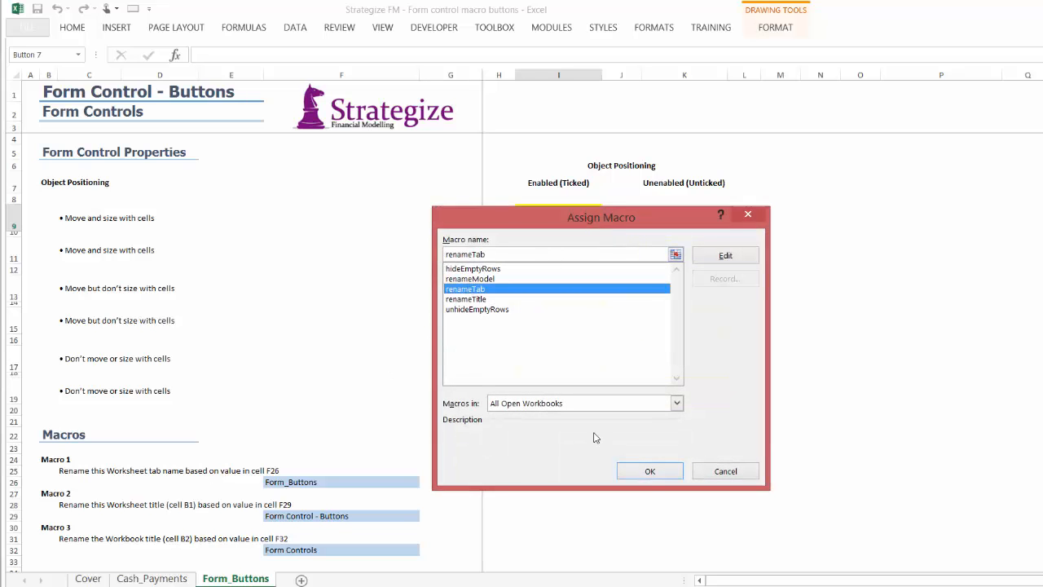
click(645, 477)
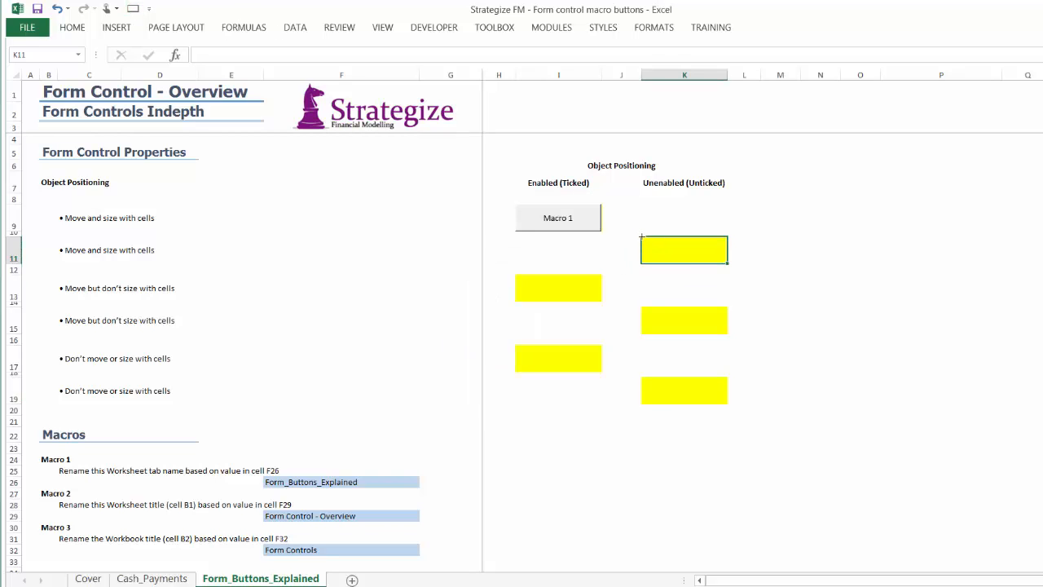
Draw a form control button over cell K11 and assign the renameTab macro to it
drag(641, 236, 727, 262)
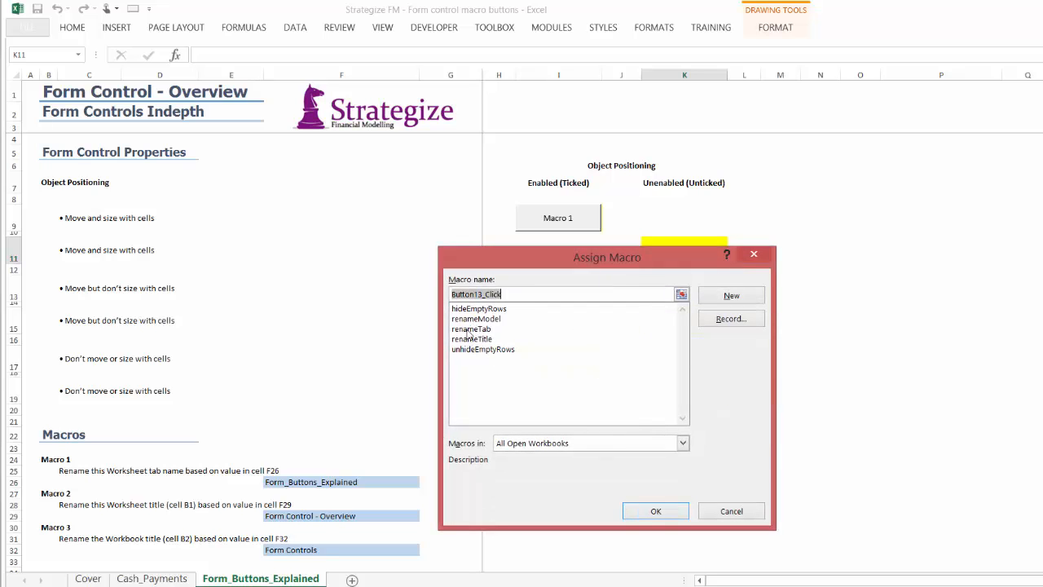
click(471, 328)
click(659, 511)
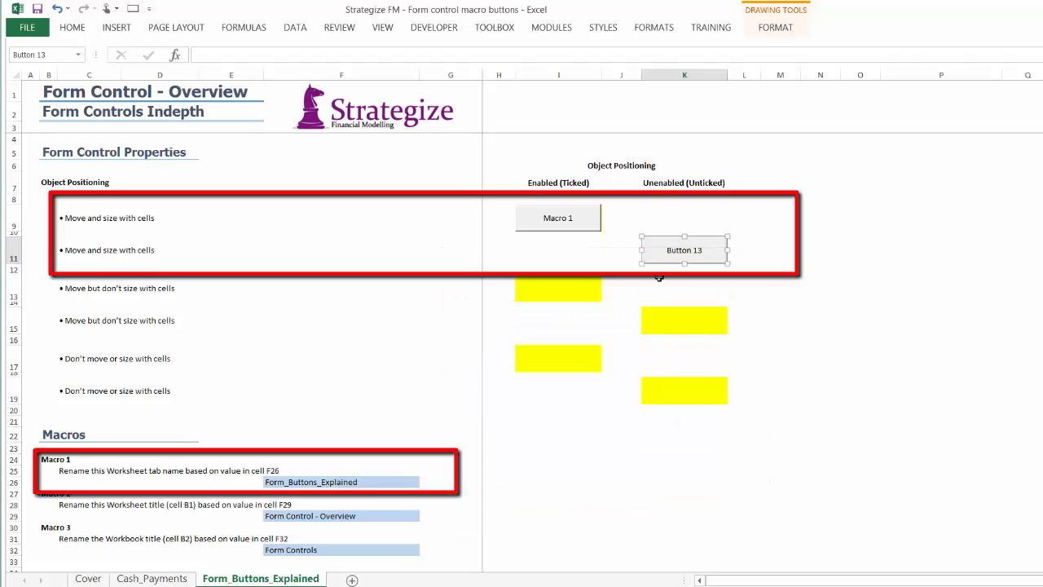
Set the button over K11 to move and size with cells, with Print object disabled
right_click(661, 253)
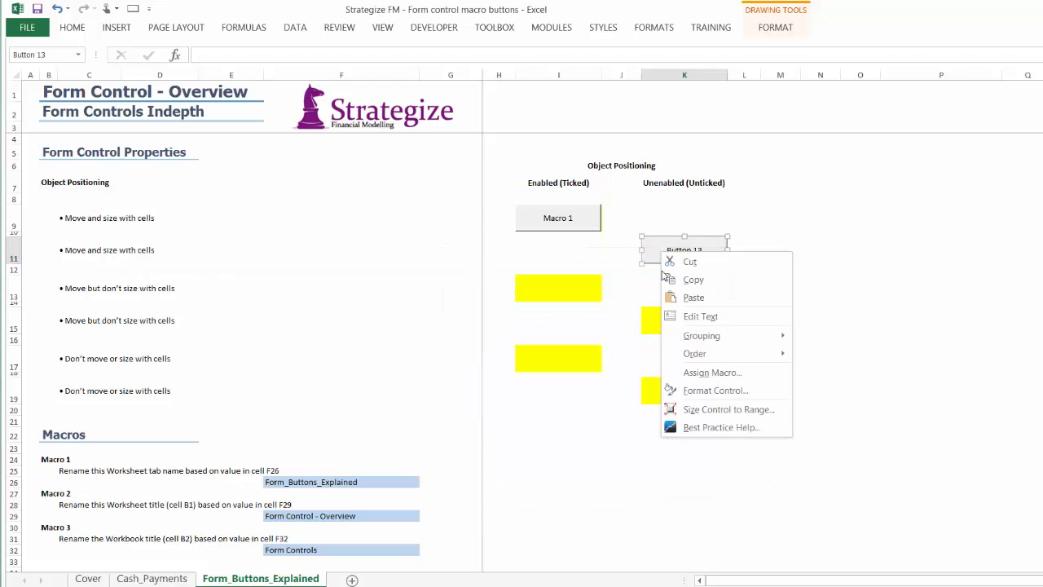
click(693, 393)
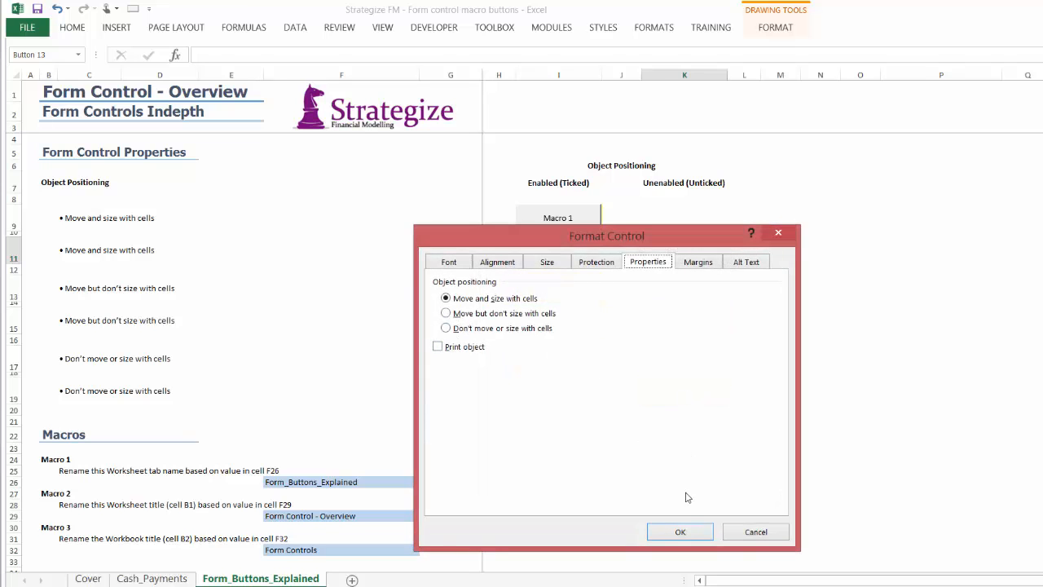
click(687, 533)
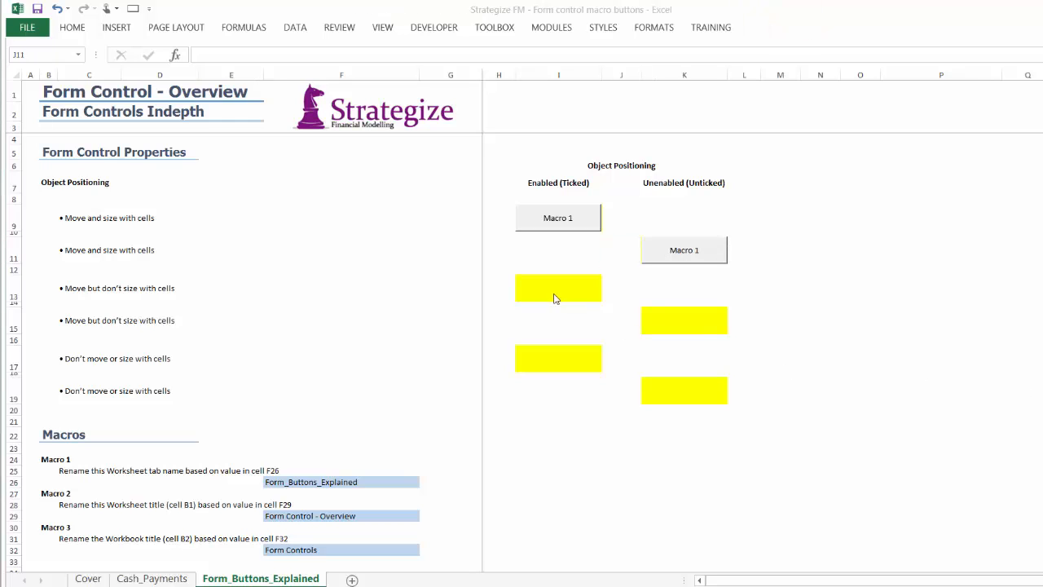
Draw a form control button over cell I13 and assign the renameTitle macro to it
click(550, 289)
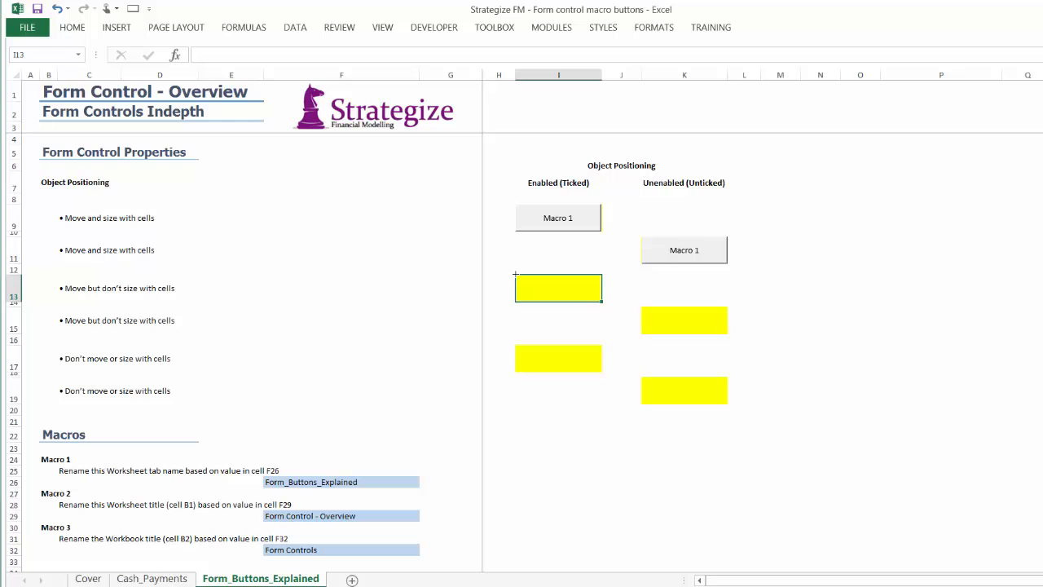
drag(515, 275, 602, 300)
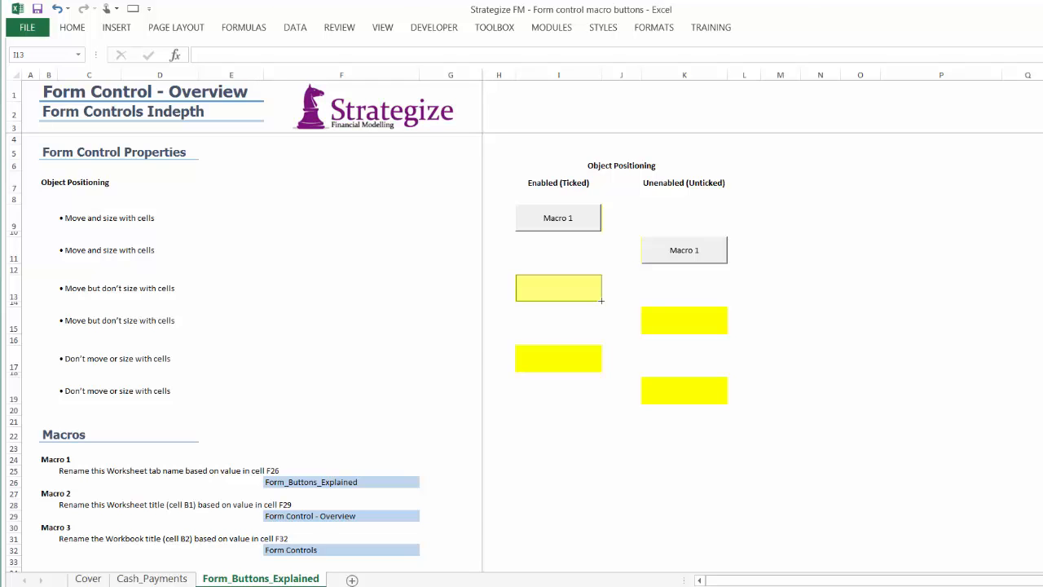
drag(603, 301, 602, 301)
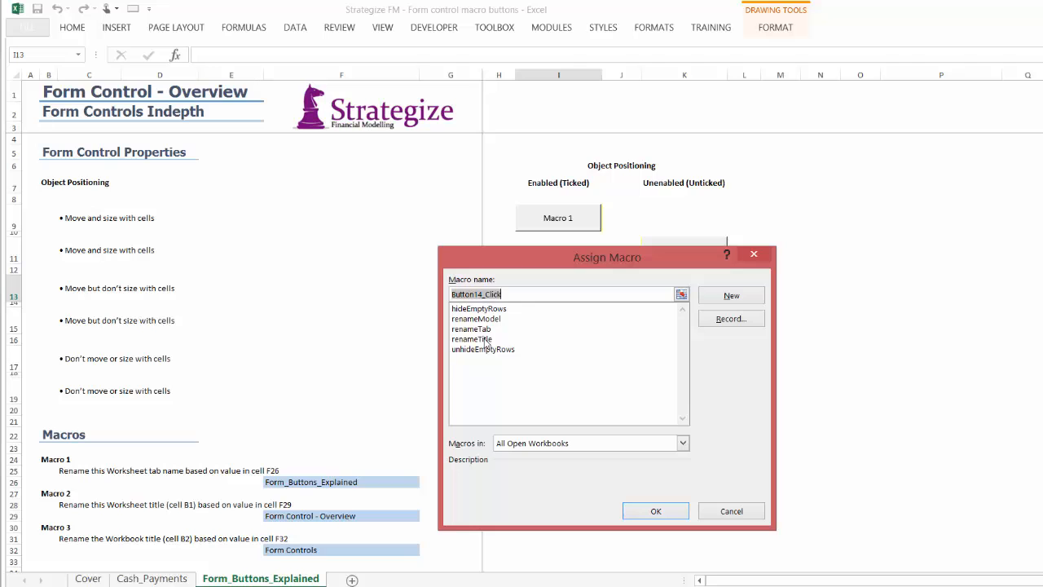
click(487, 340)
click(668, 510)
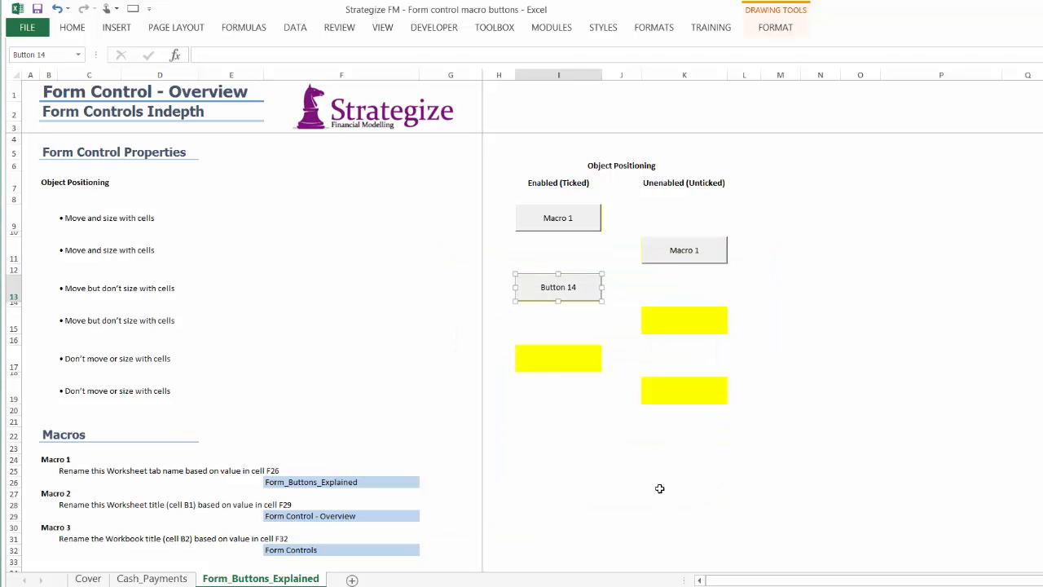
right_click(565, 285)
click(609, 421)
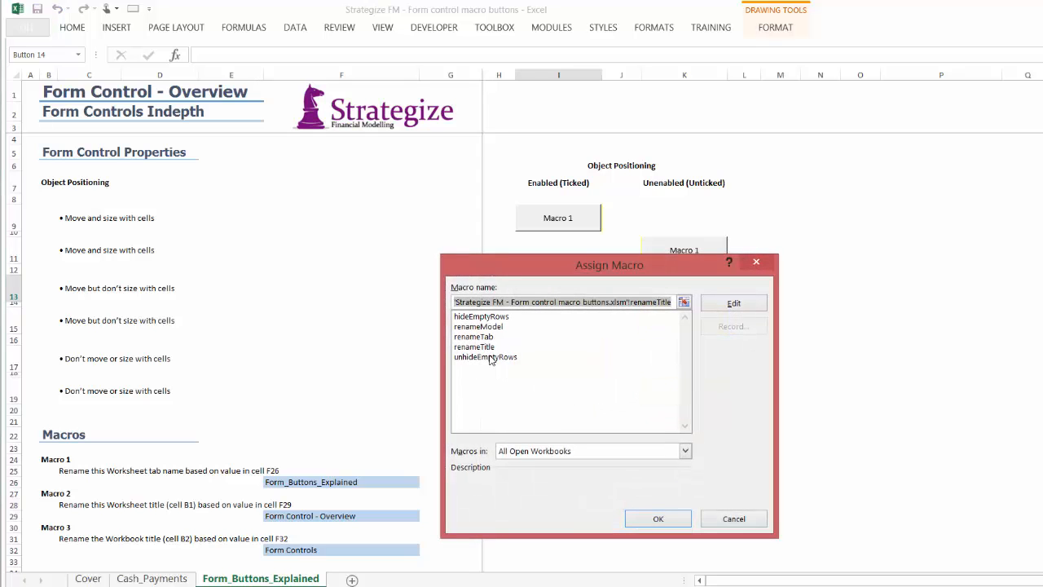
click(489, 349)
click(657, 519)
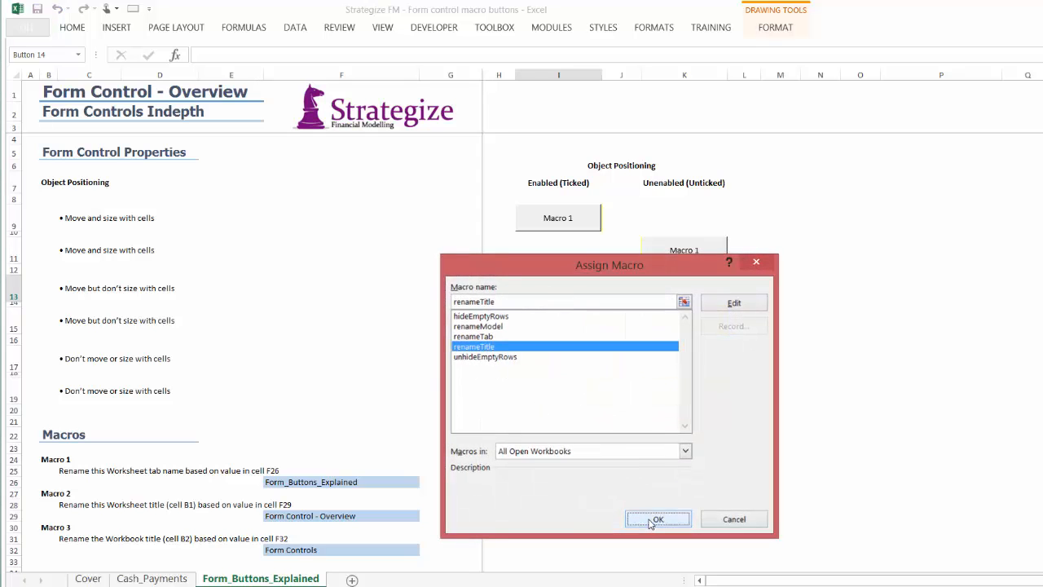
Set the button over I13 to move but not size with cells, enable Print object, and label it Macro 2
right_click(554, 289)
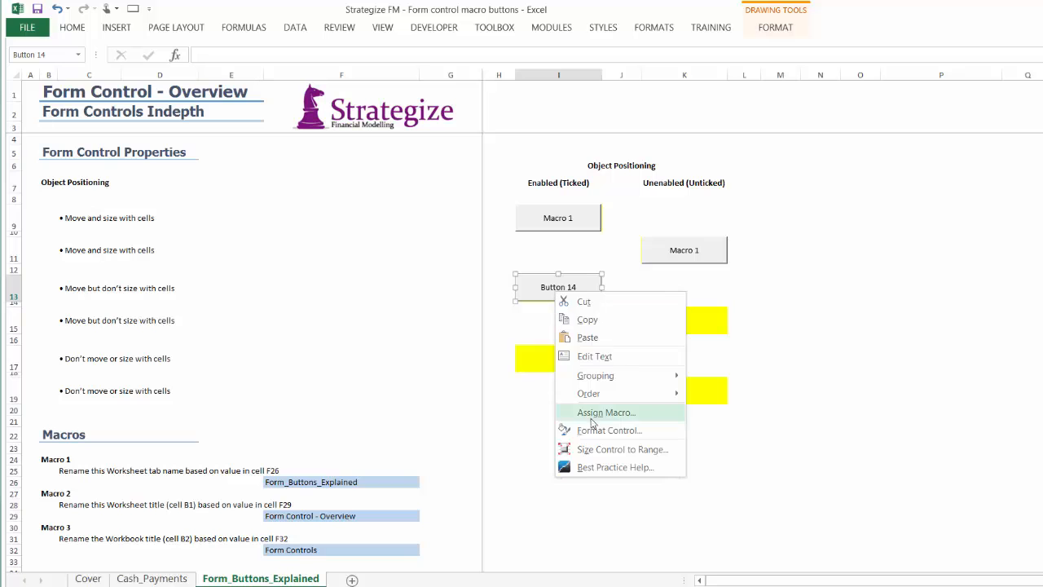
click(594, 431)
click(439, 348)
click(453, 316)
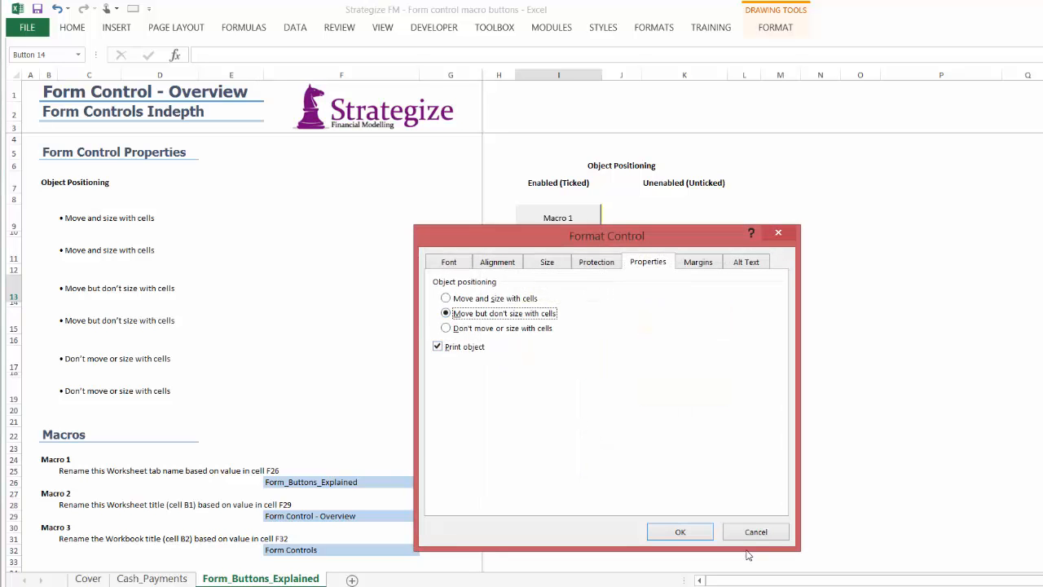
click(680, 532)
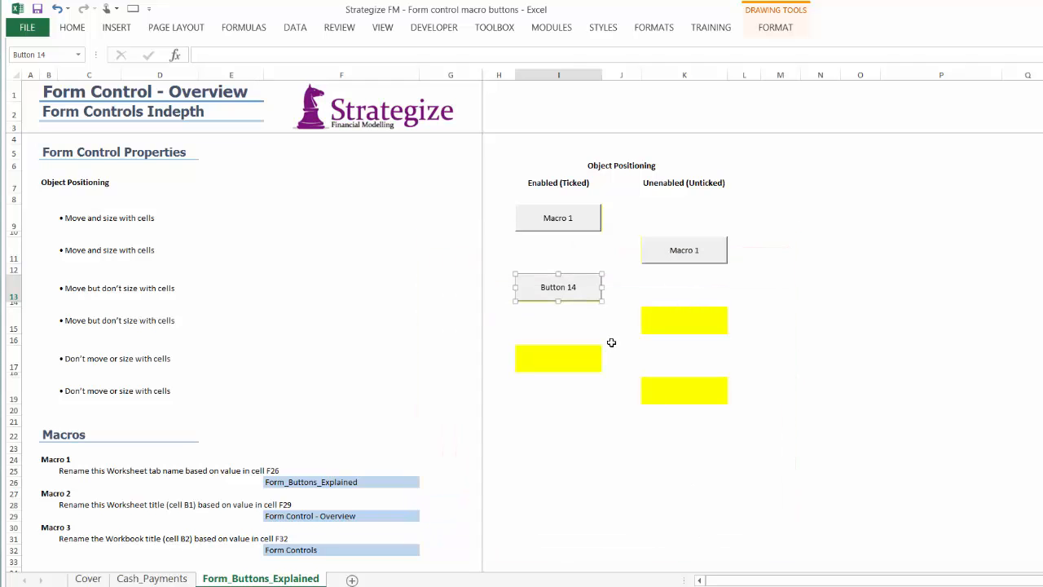
right_click(572, 288)
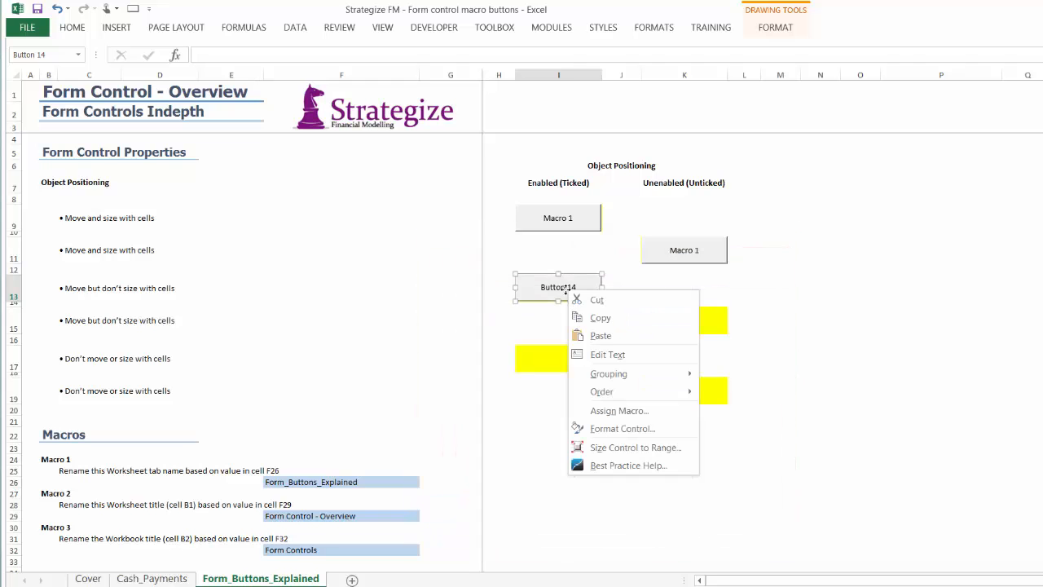
key(Escape)
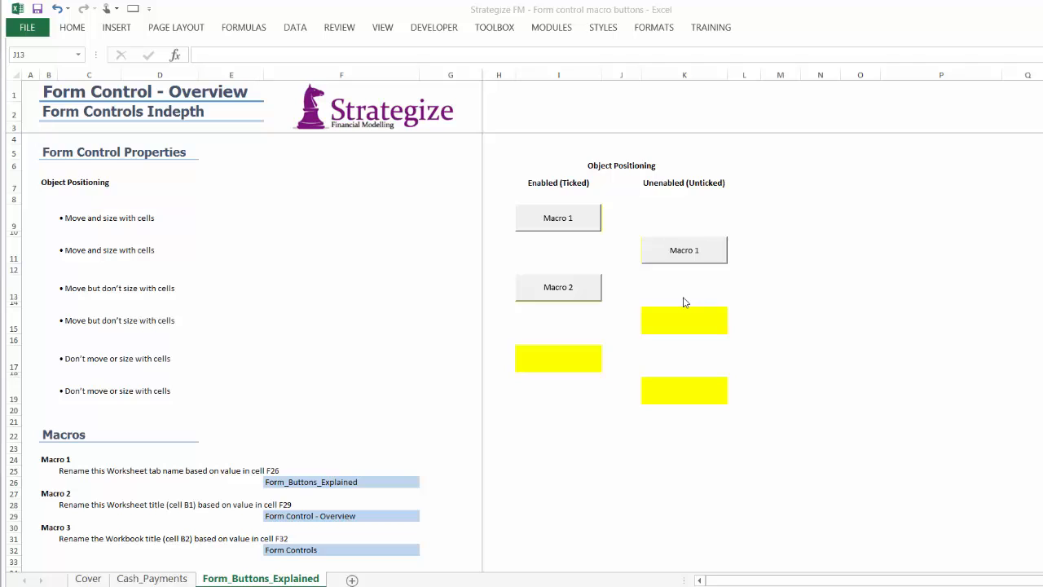
Draw a form control button over cell K15 and assign the renameTitle macro to it
click(666, 311)
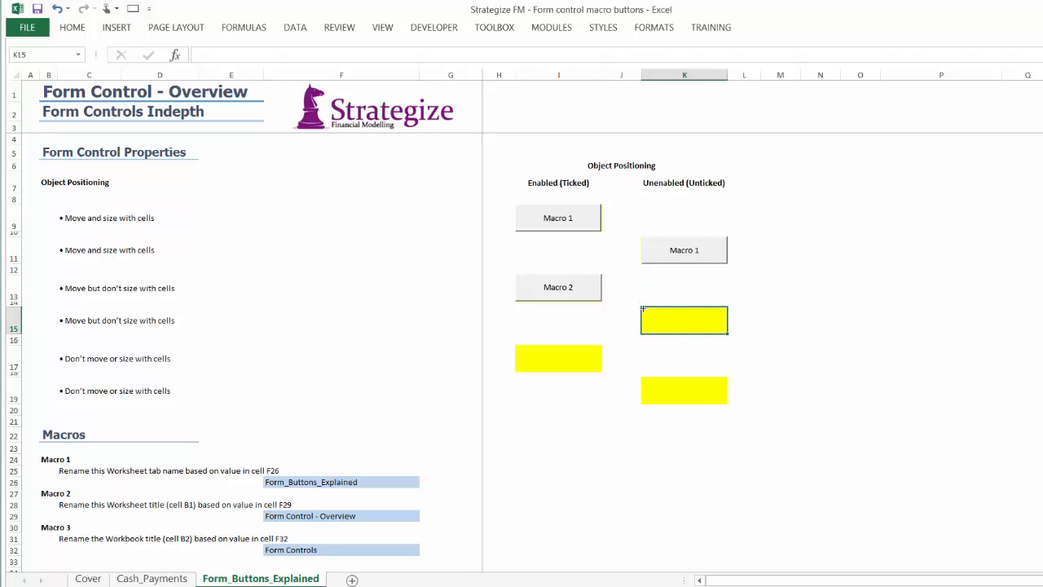
drag(640, 308, 728, 333)
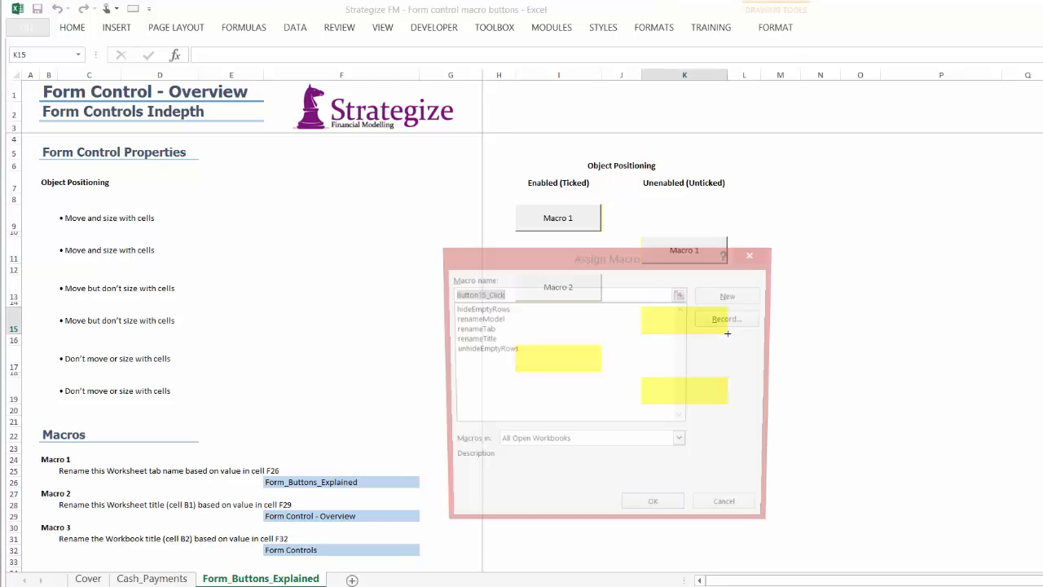
click(484, 339)
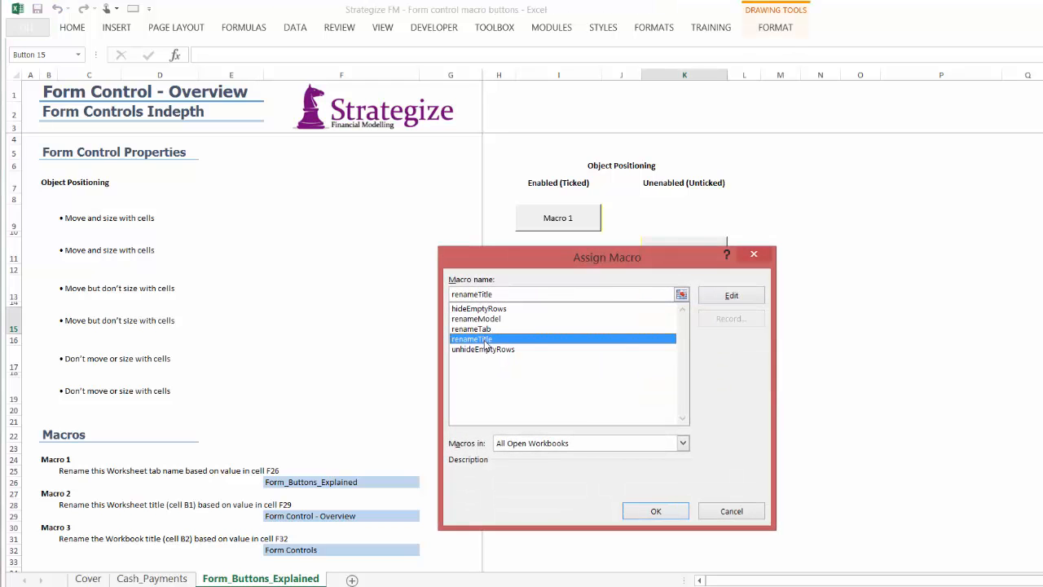
click(640, 517)
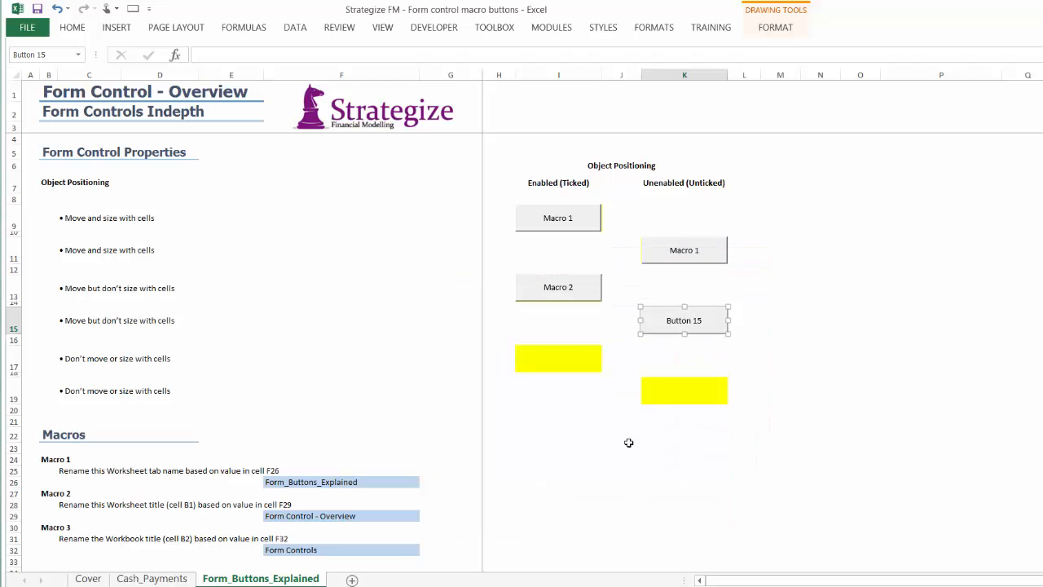
Set the button over K15 to move but not size with cells, with Print object disabled, and label it Macro 2
right_click(656, 324)
click(684, 461)
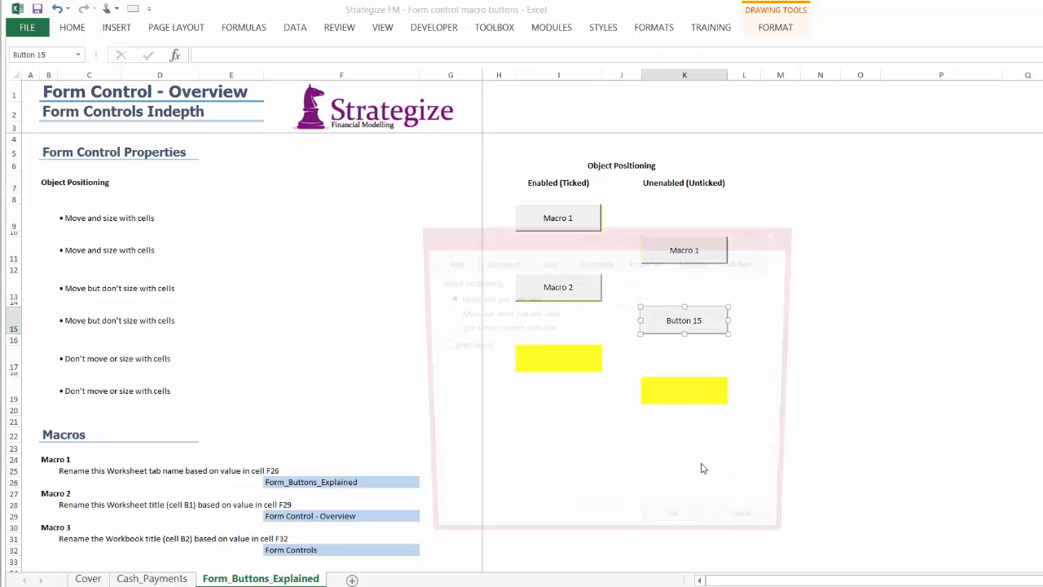
click(499, 313)
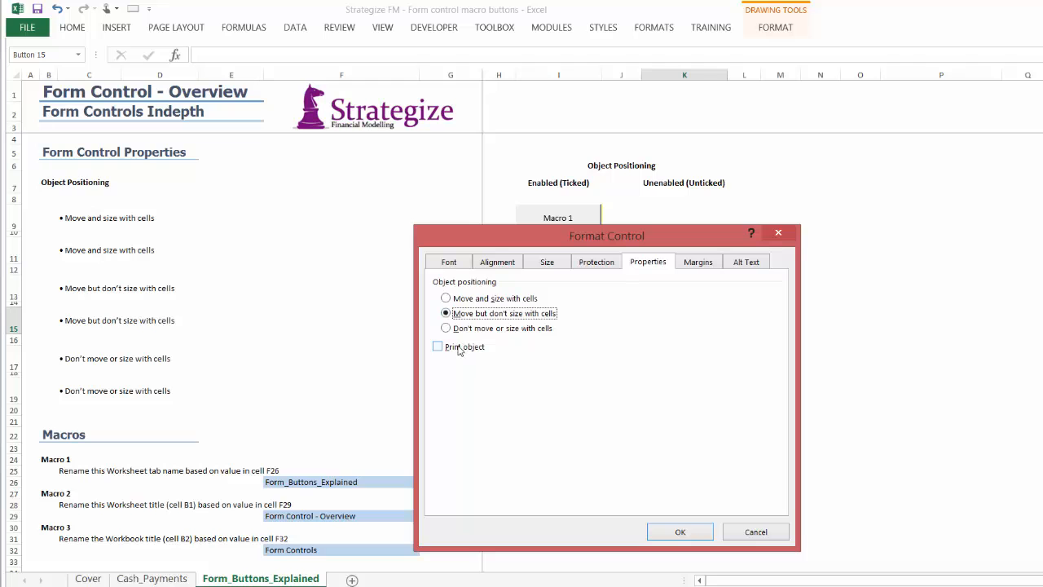
click(680, 532)
right_click(701, 323)
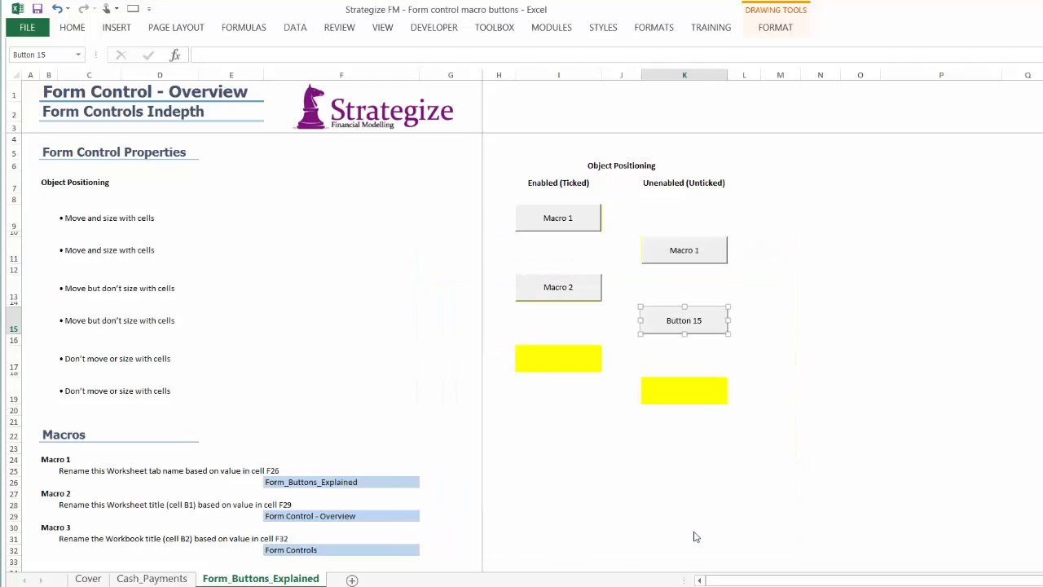
click(727, 389)
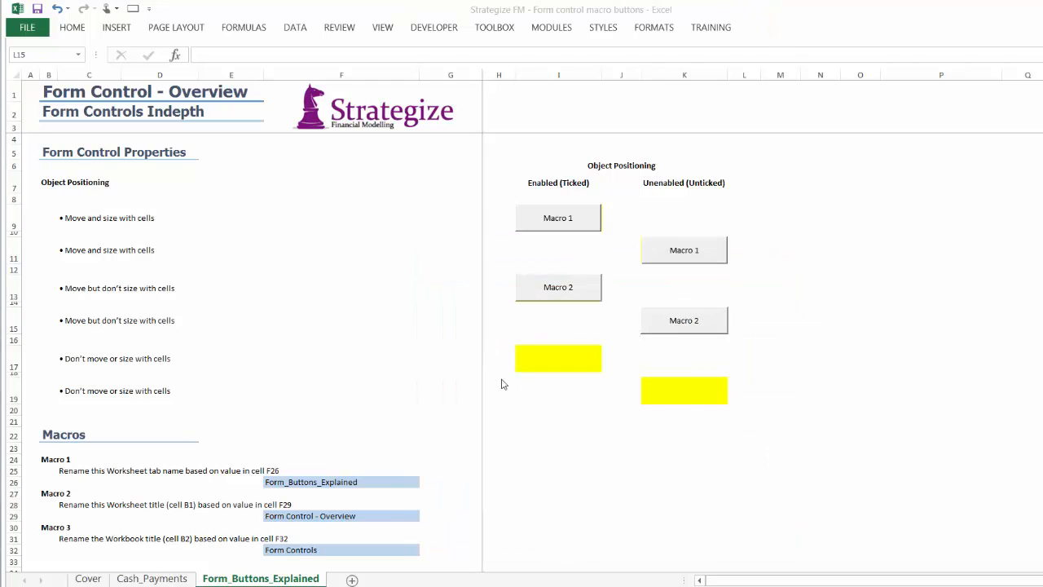
Draw a form control button over cell I17 and assign the renameModel macro to it
click(530, 358)
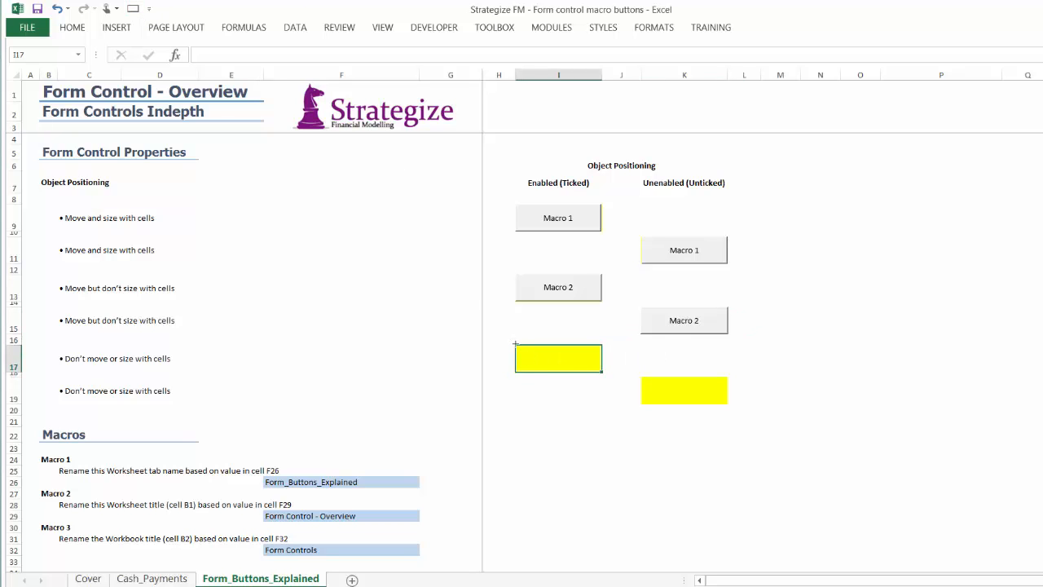
mouse_move(515, 344)
mouse_down()
mouse_move(580, 355)
mouse_move(603, 373)
mouse_up()
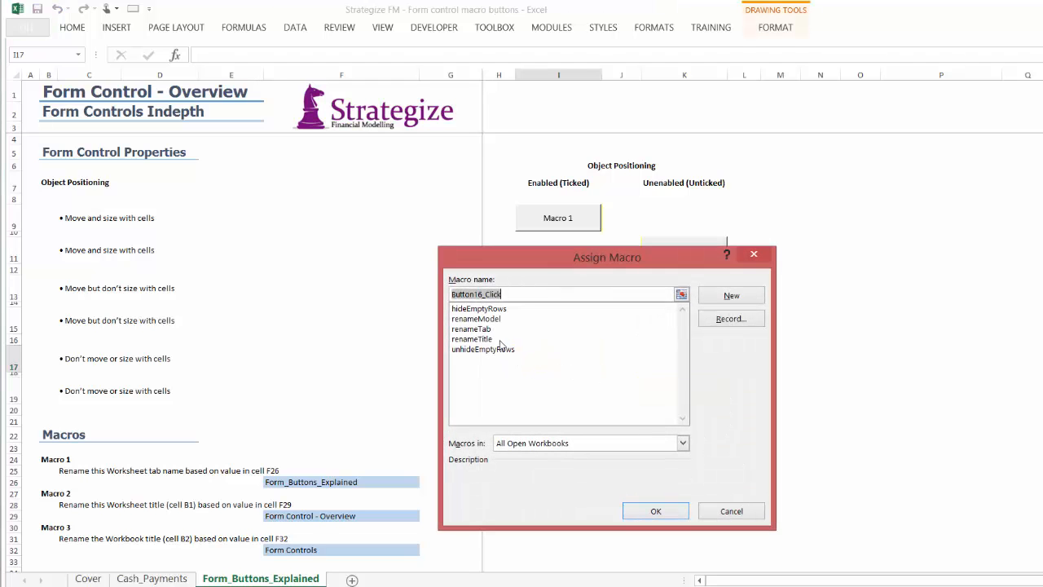
click(481, 319)
click(641, 507)
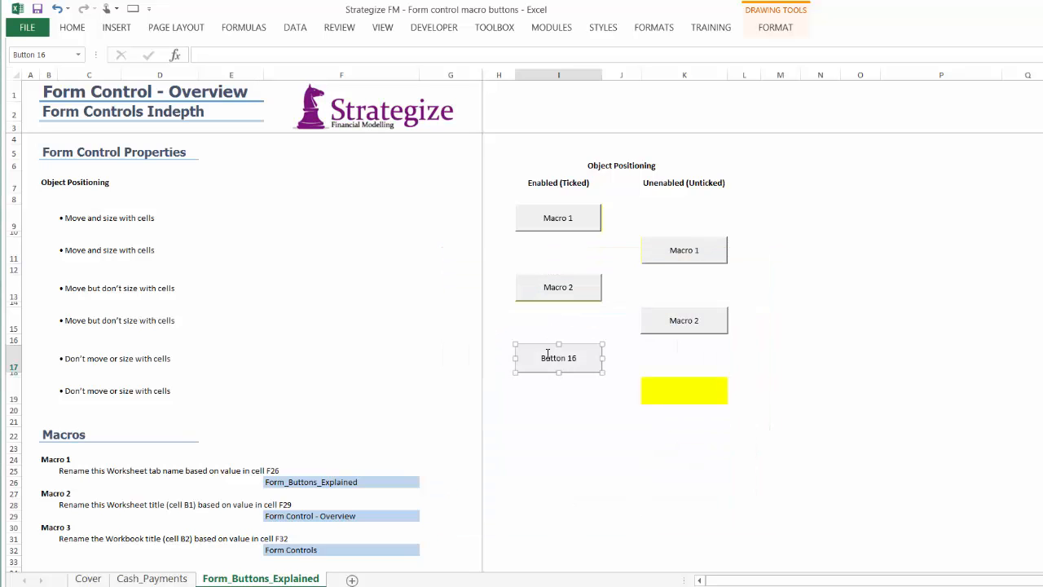
Set the button over I17 to not move or size with cells, enable Print object, and label it Macro 3
right_click(548, 353)
click(575, 495)
click(447, 330)
click(439, 346)
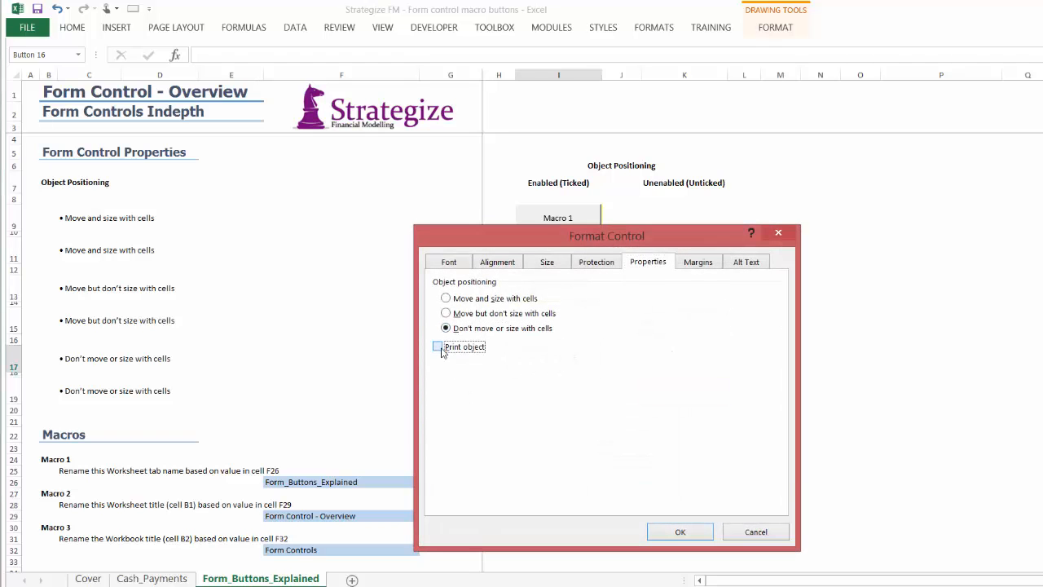
click(676, 533)
right_click(566, 365)
click(598, 429)
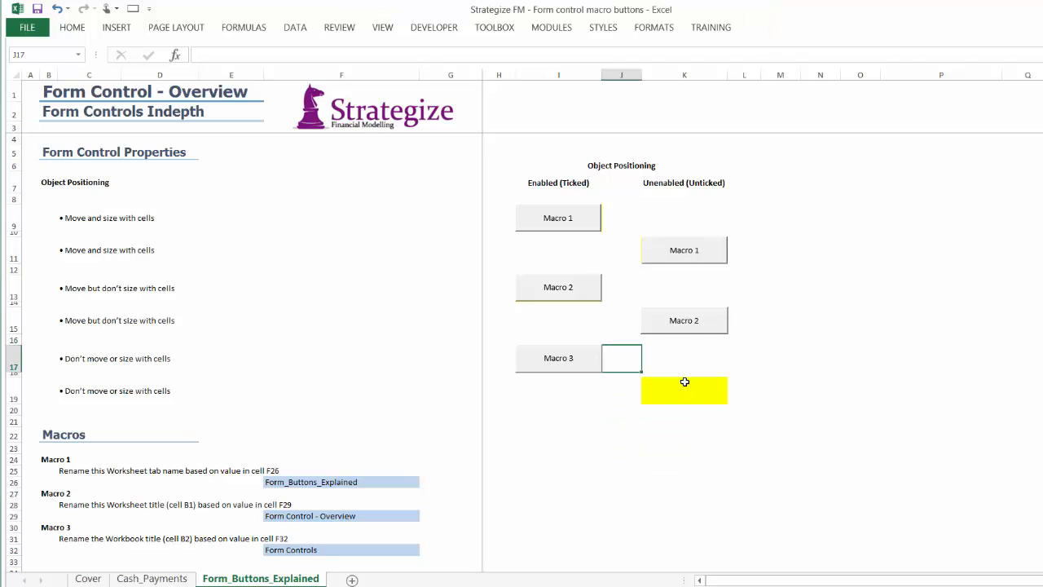
Draw a form control button over cell K19 and assign the renameModel macro to it
click(678, 391)
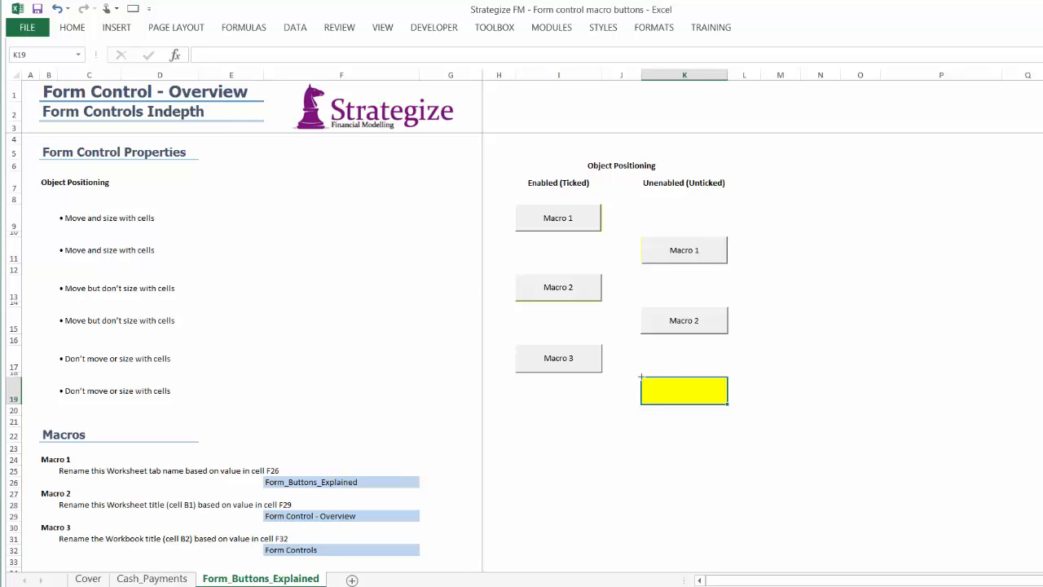
drag(641, 376, 729, 404)
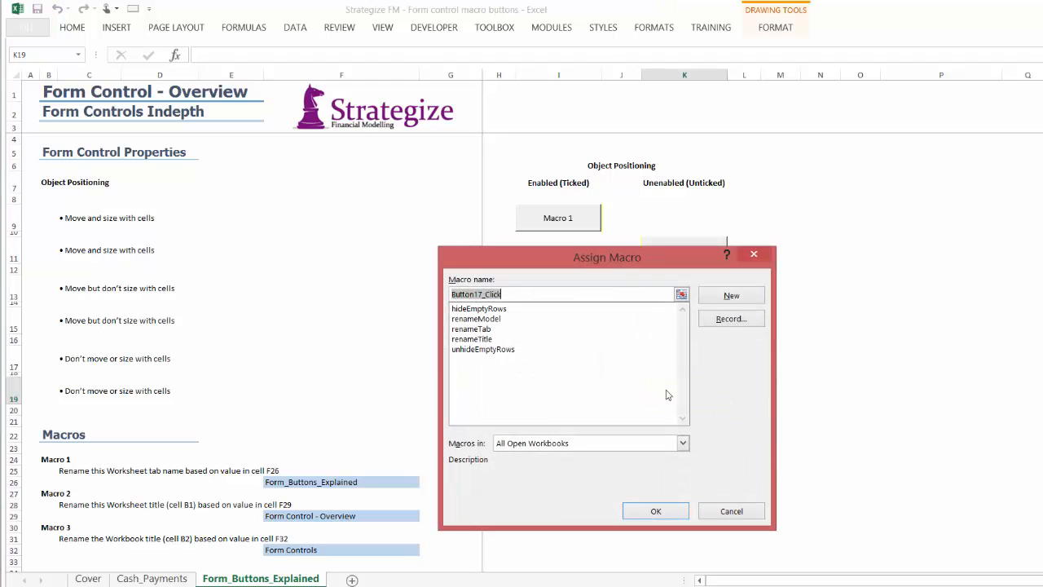
click(475, 318)
click(654, 511)
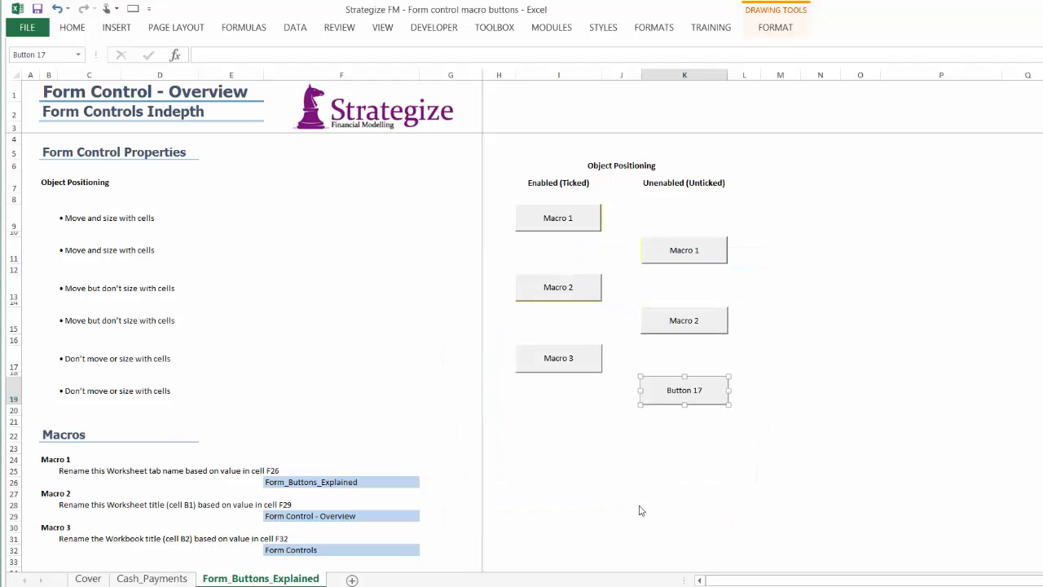
Set the button over K19 to not move or size with cells, with Print object disabled, and label it Macro 3
right_click(657, 398)
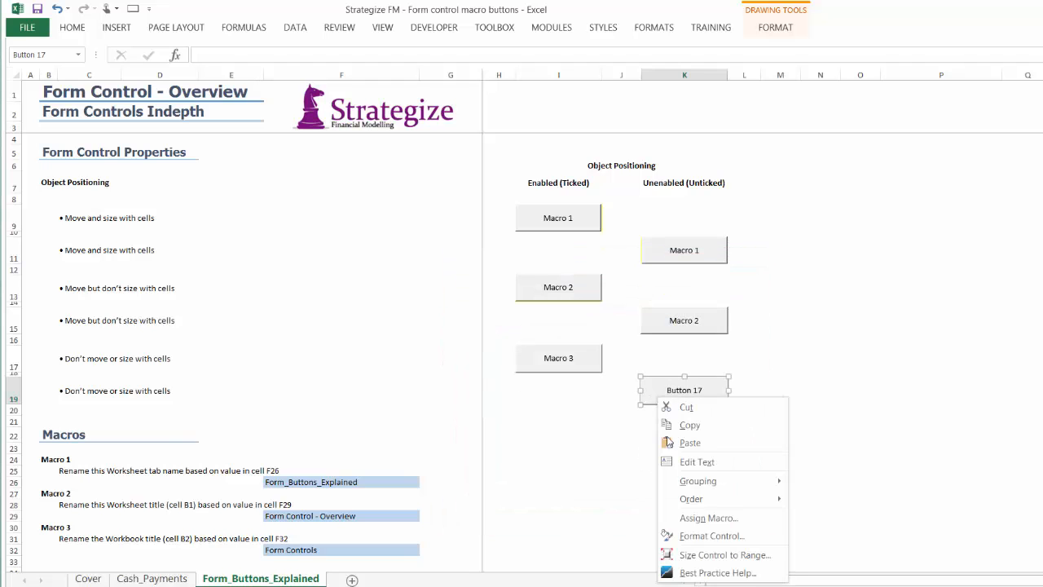
click(670, 534)
click(461, 329)
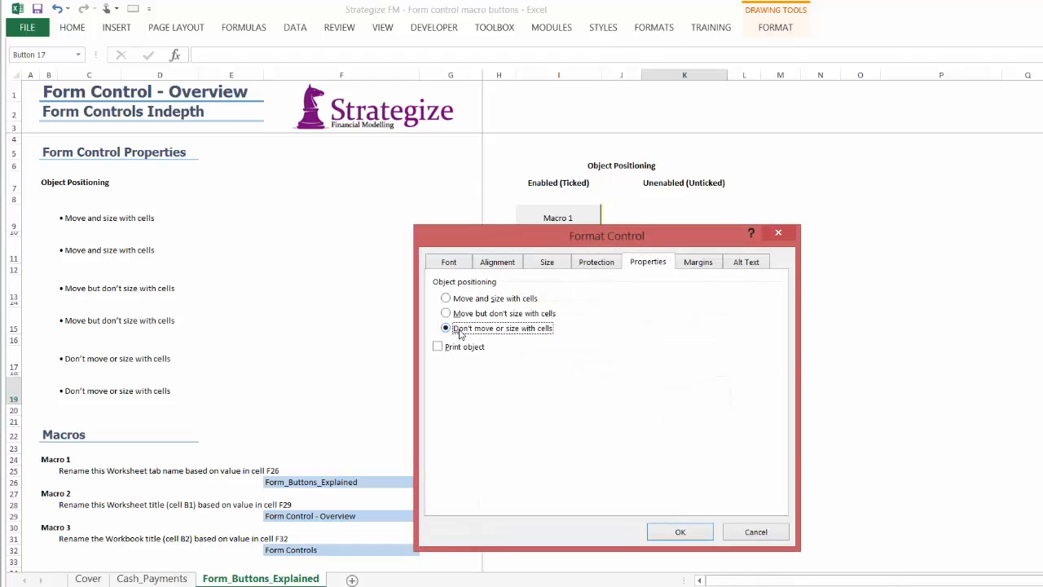
click(685, 534)
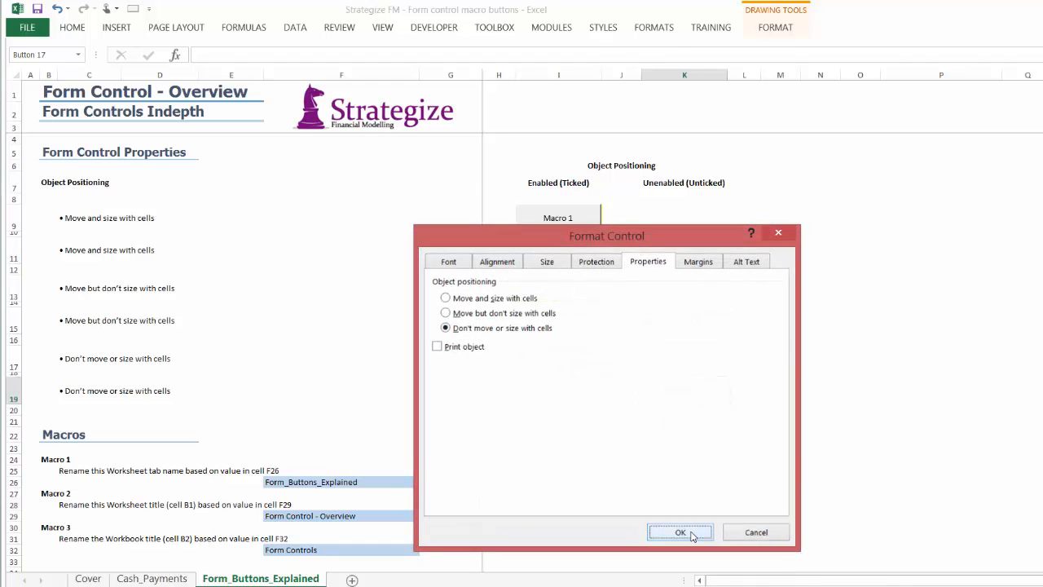
right_click(684, 388)
click(724, 452)
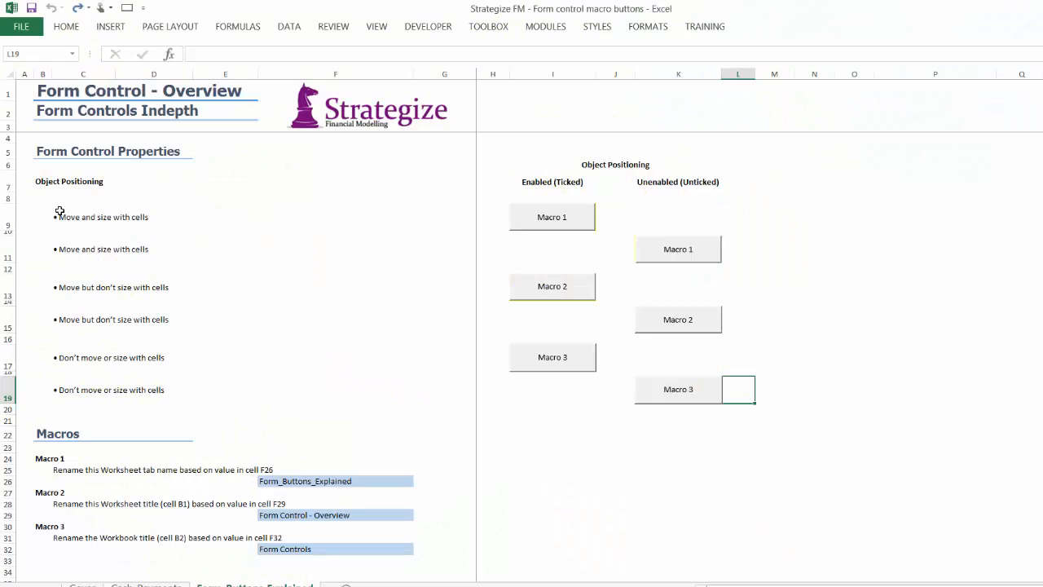
Increase the heights of rows 9, 13 and 17 to test the object positioning of the Macro 1, 2 and 3 buttons in column I
drag(59, 211, 61, 245)
click(8, 217)
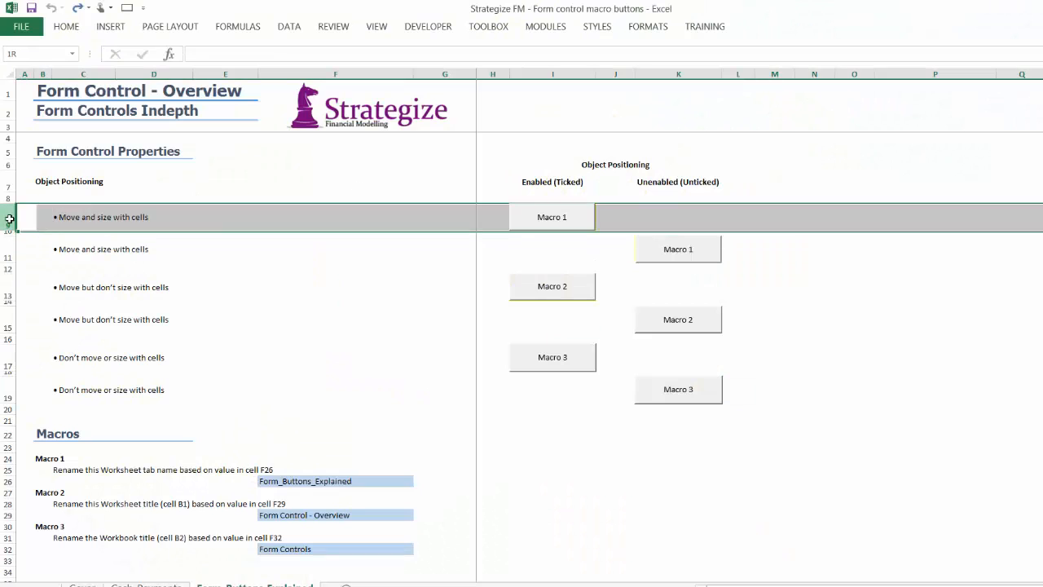
drag(8, 230, 8, 249)
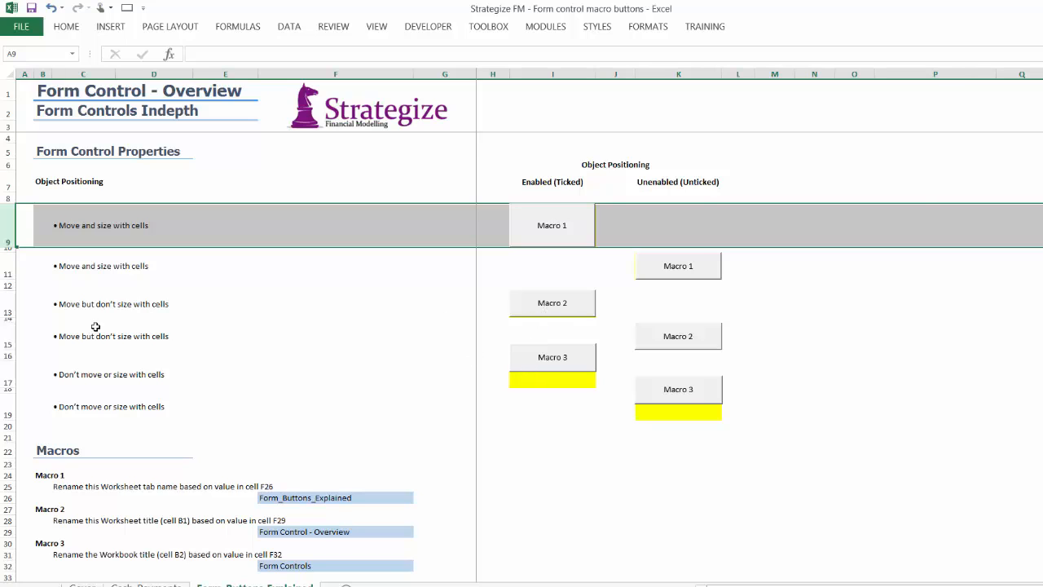
click(4, 303)
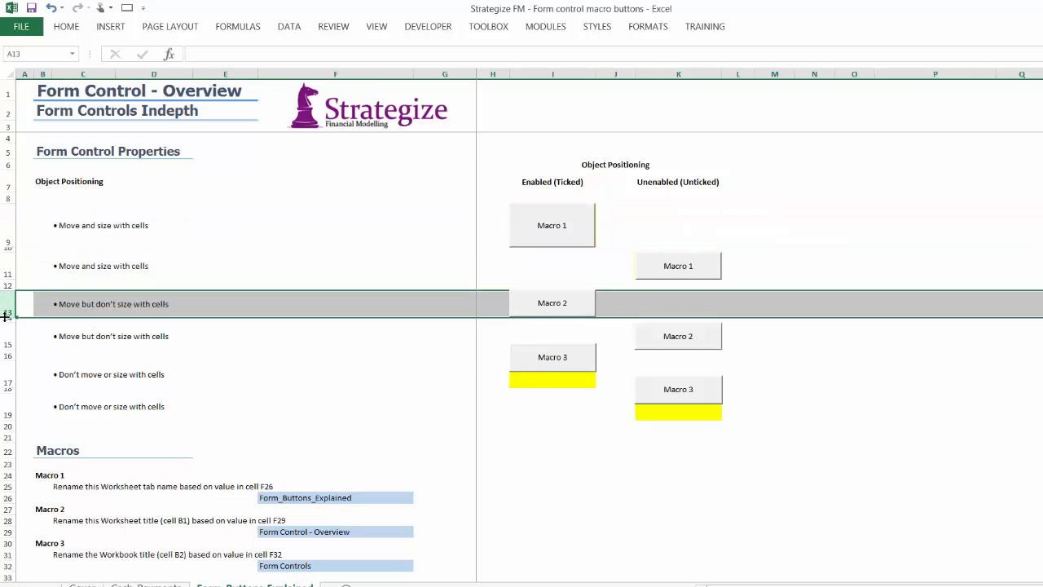
drag(6, 316, 6, 322)
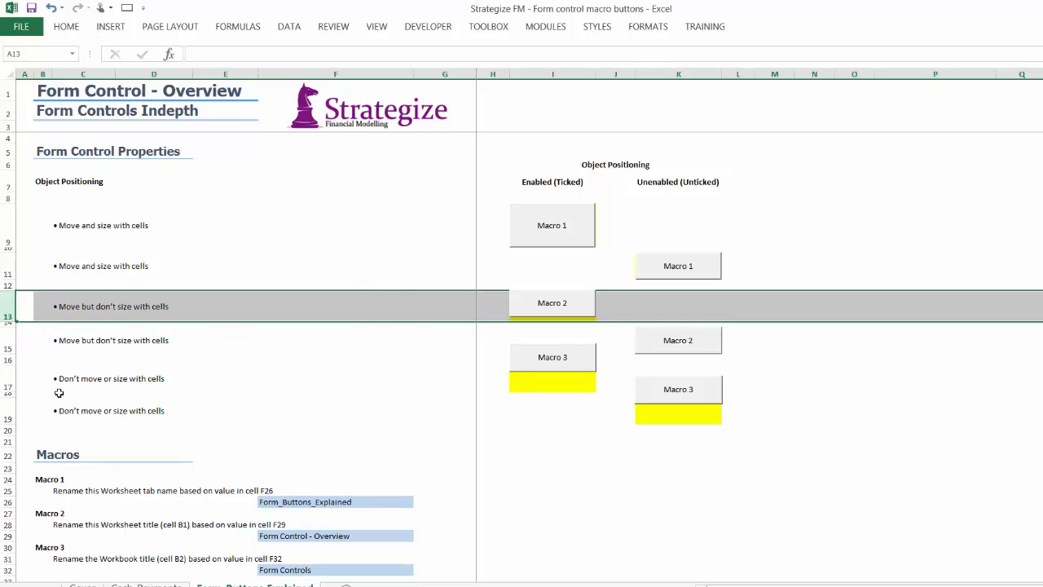
click(6, 378)
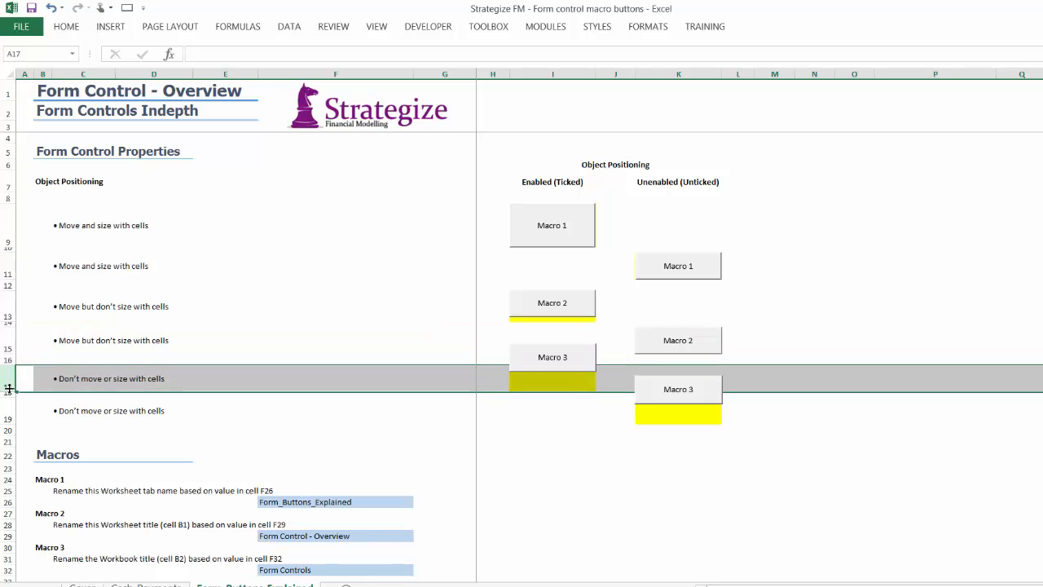
drag(8, 389, 8, 406)
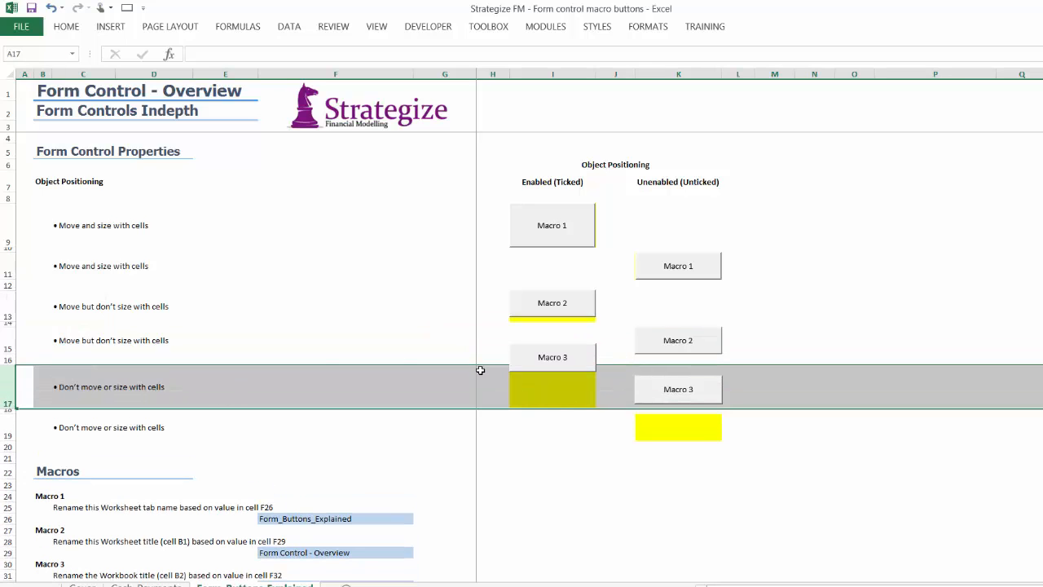
click(81, 387)
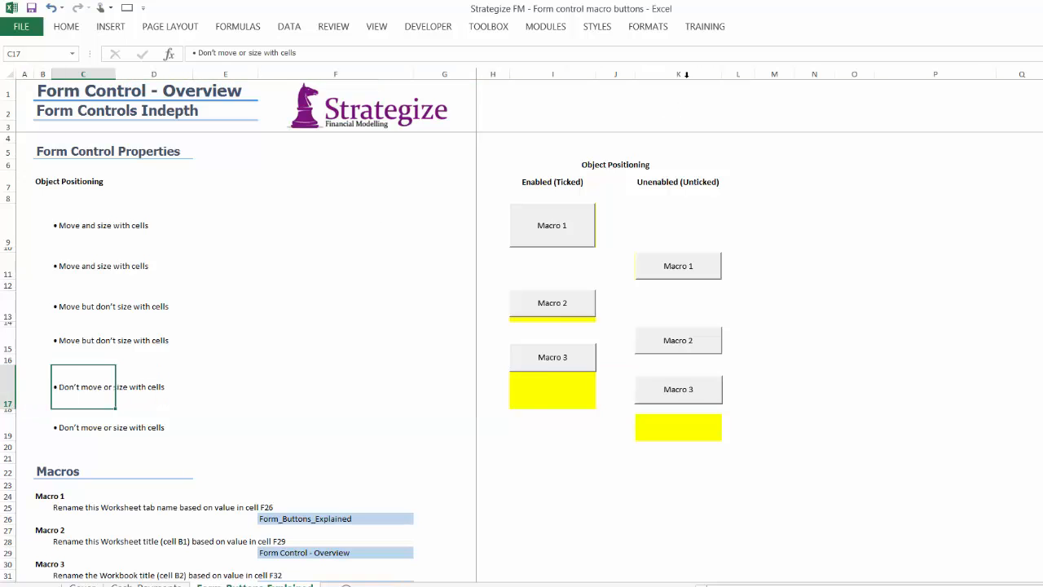
Widen column K to test the positioning of its three buttons, and select the uncovered part of cell K15
click(687, 75)
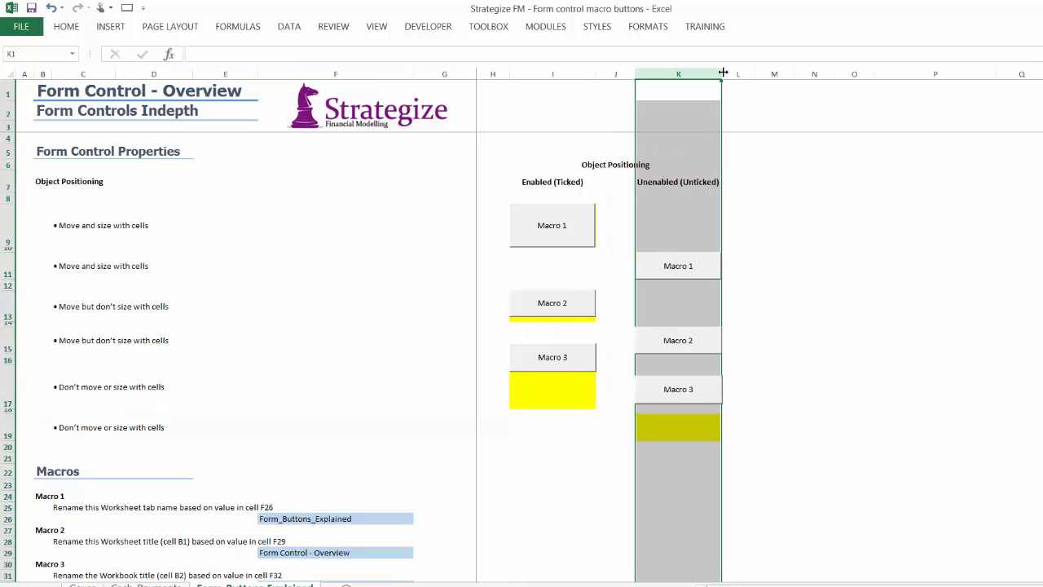
drag(723, 73, 786, 73)
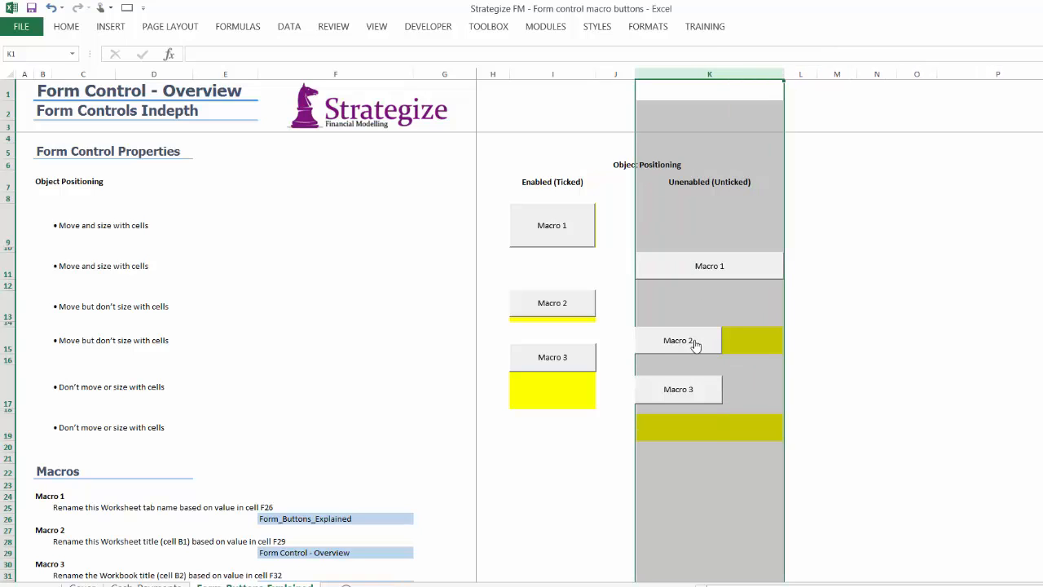
click(740, 344)
click(745, 384)
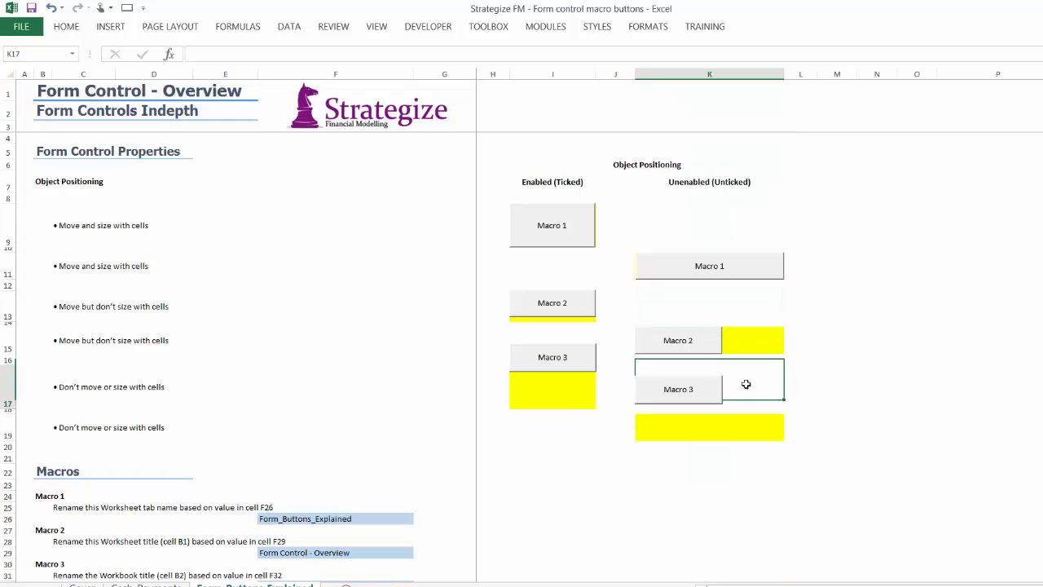
click(741, 343)
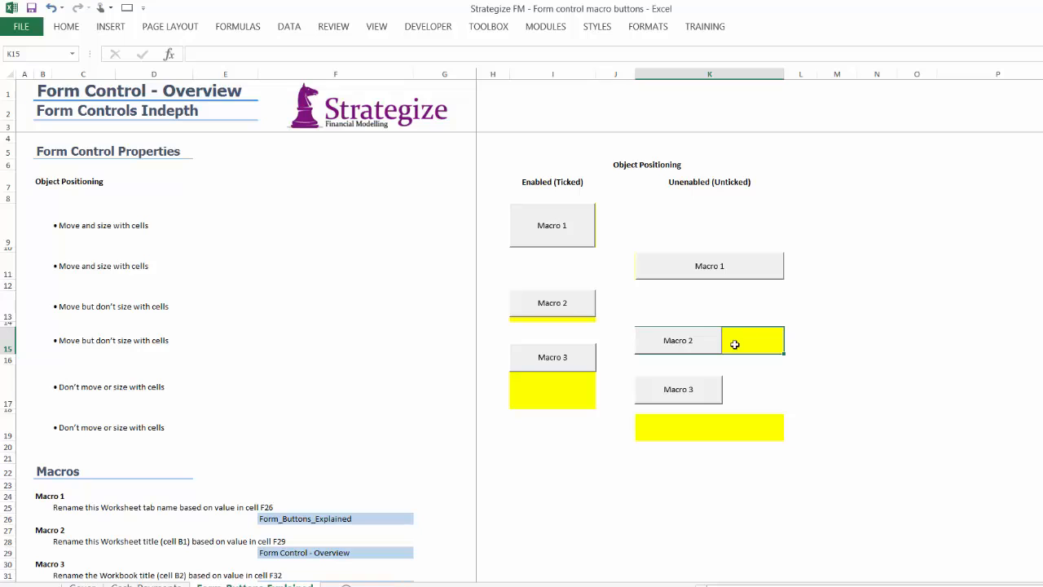
Select the Macro 1 input cell F26 and open the workbook's Backstage view
click(346, 518)
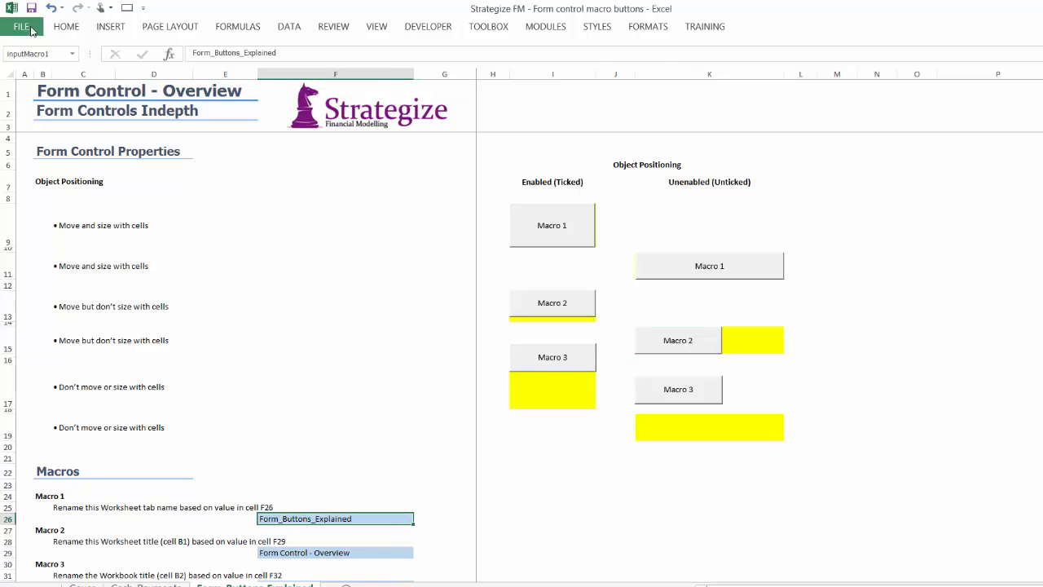
click(24, 28)
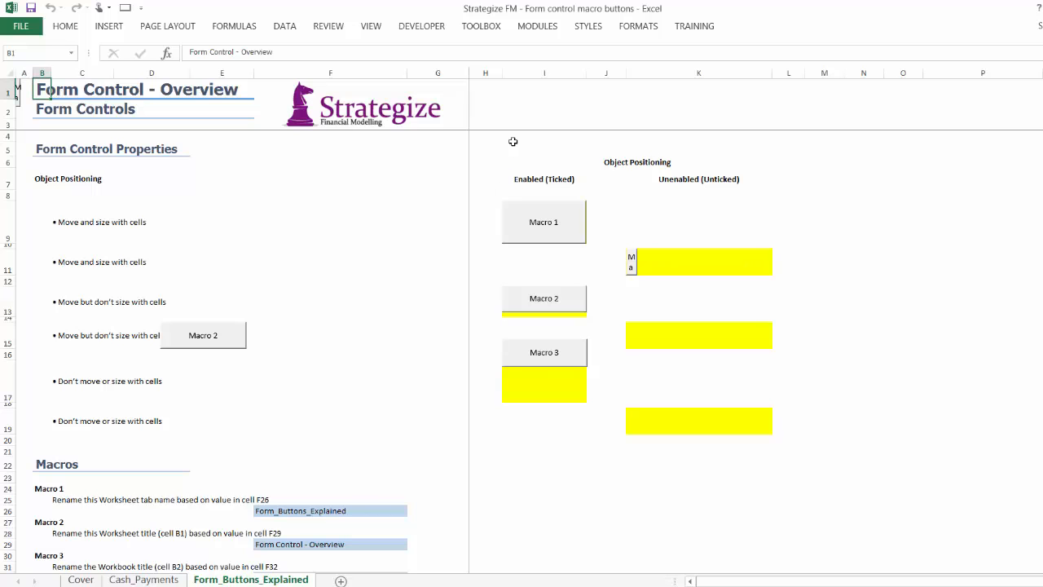
Examine the object positioning and Print object settings of the Macro 1, Macro 2 and Macro 3 buttons in column I
click(542, 71)
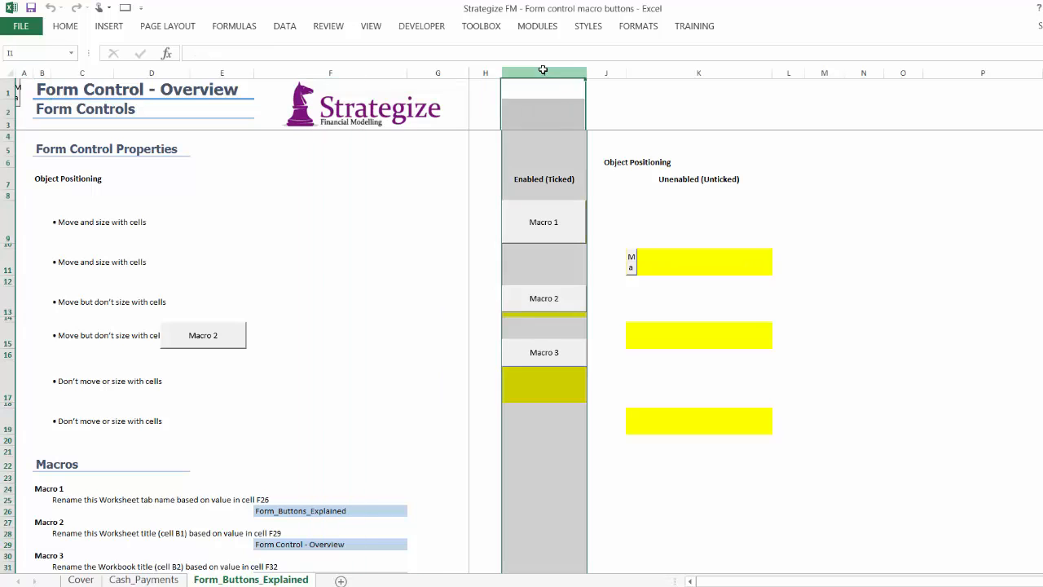
click(544, 380)
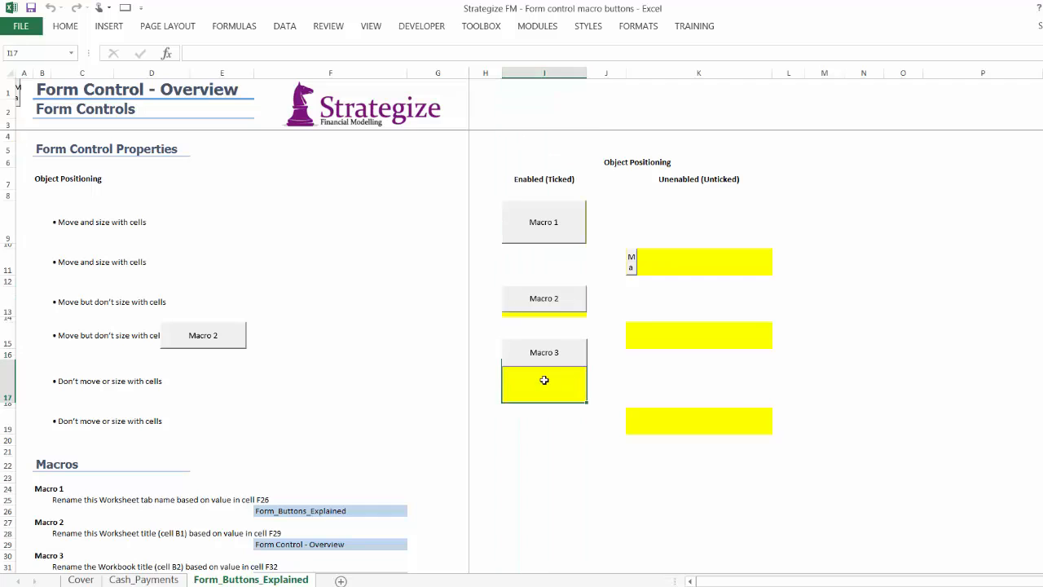
right_click(564, 240)
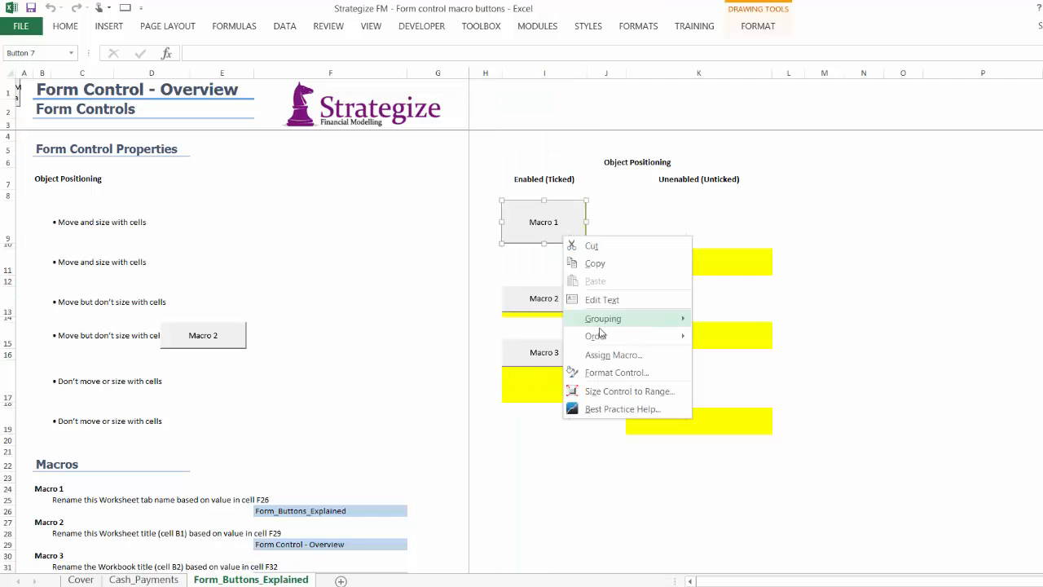
click(606, 374)
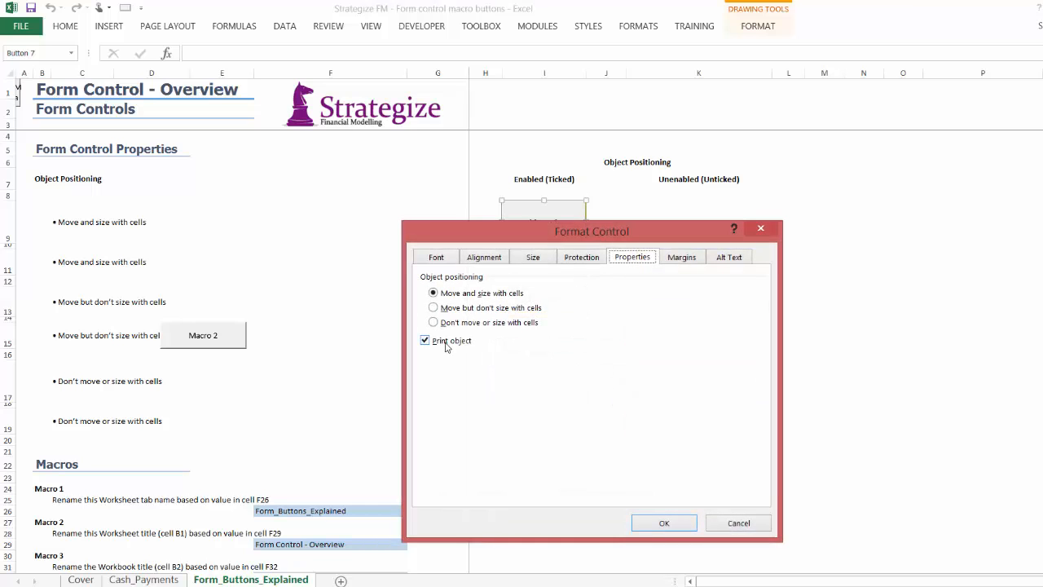
click(721, 523)
right_click(574, 309)
click(621, 446)
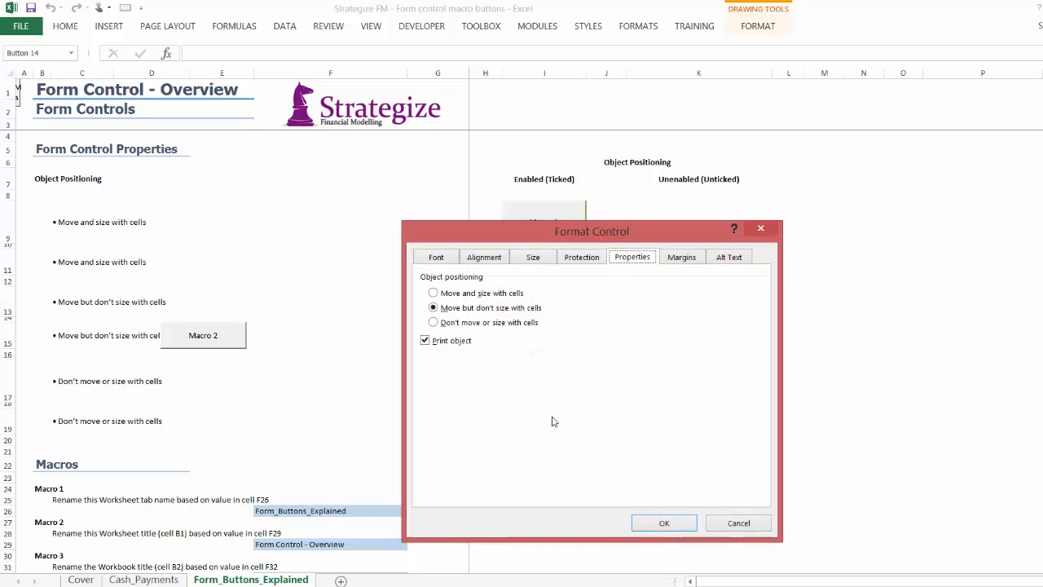
click(738, 523)
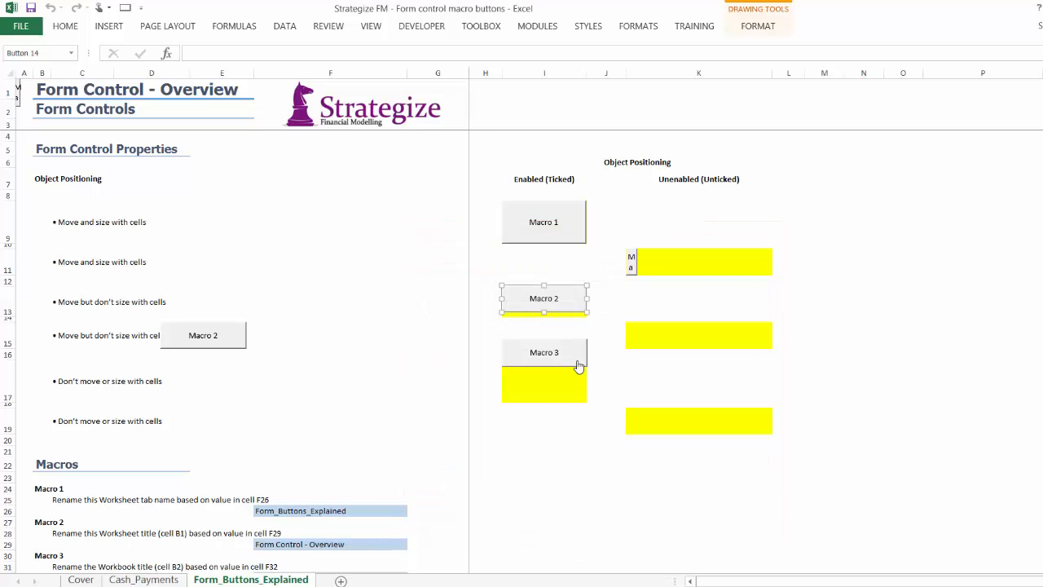
right_click(565, 353)
click(619, 487)
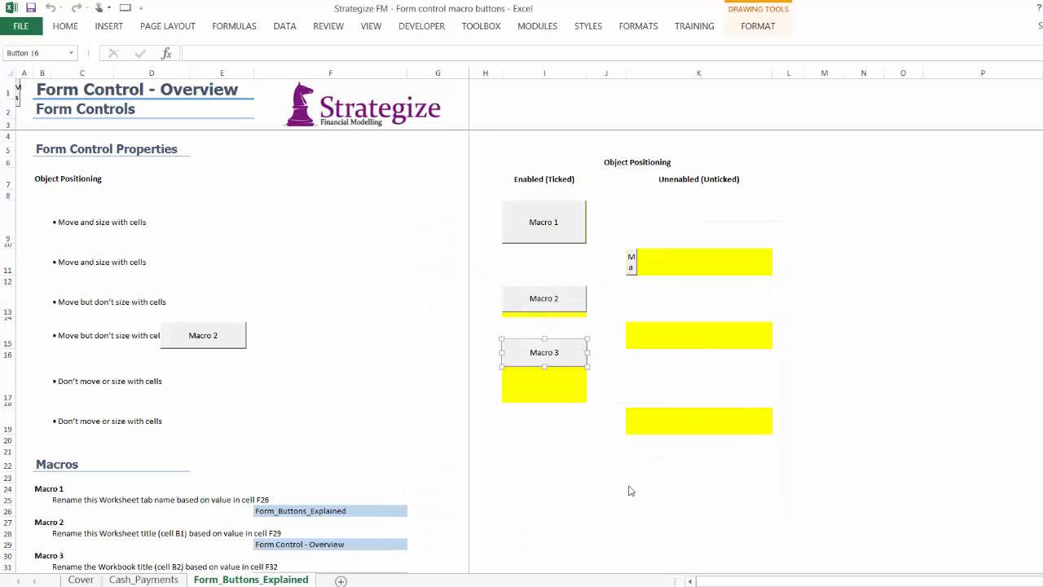
click(715, 522)
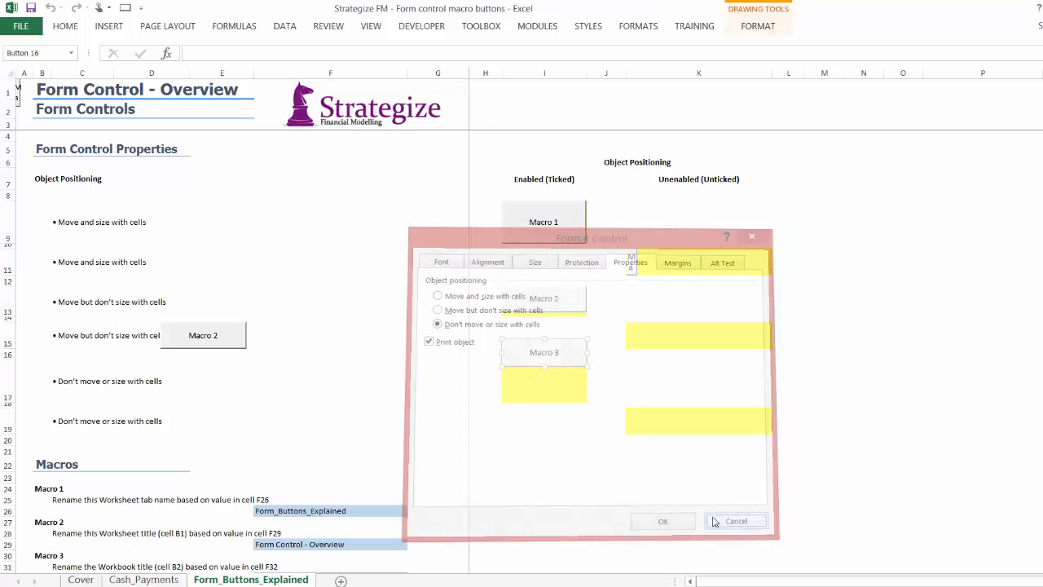
Check the format properties of the shrunken Macro 1 button in K11 and stretch it across the full width of the cell
click(668, 75)
click(653, 236)
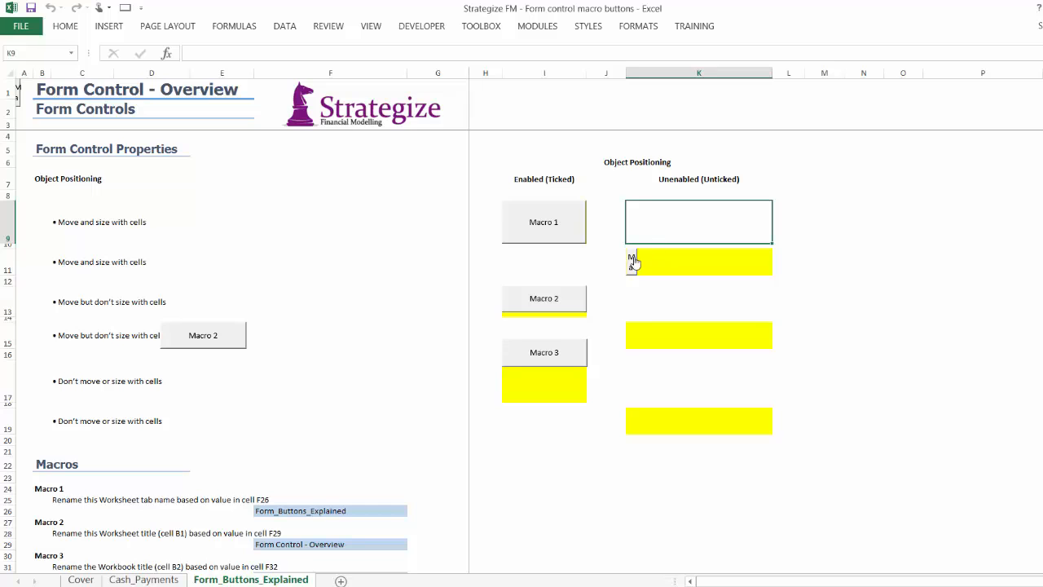
right_click(634, 261)
click(653, 394)
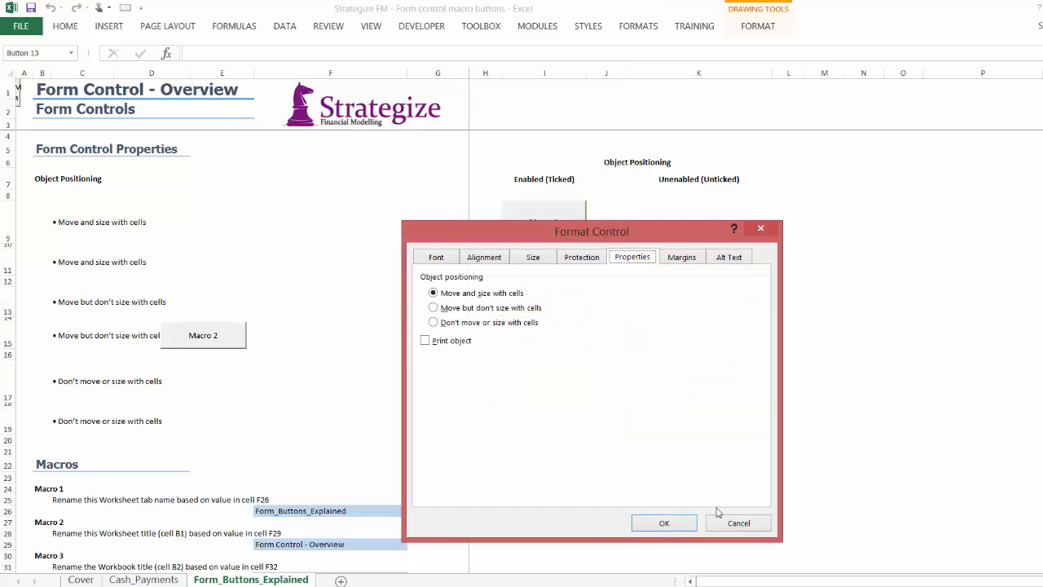
click(731, 523)
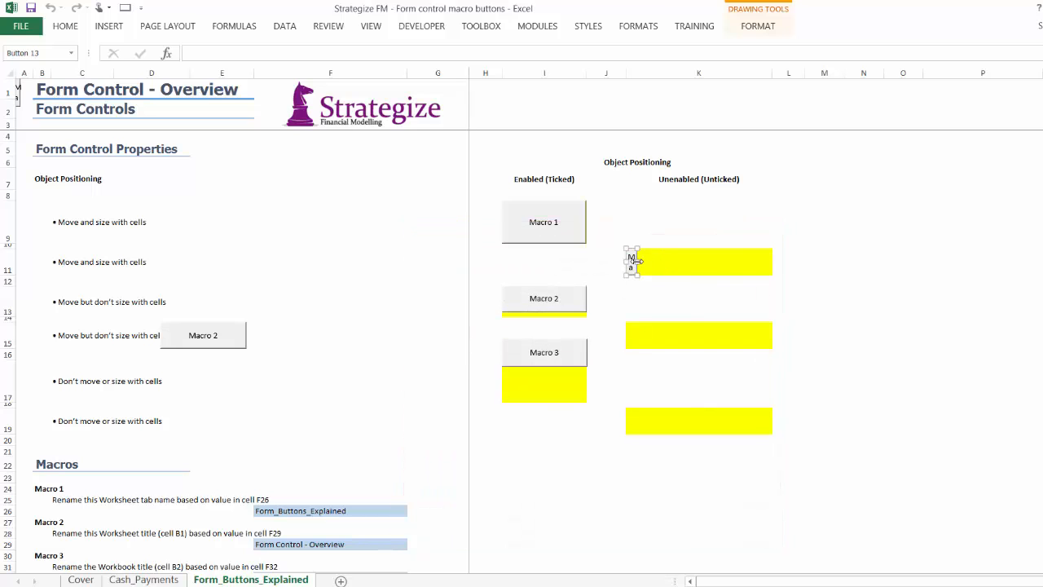
drag(650, 261, 772, 252)
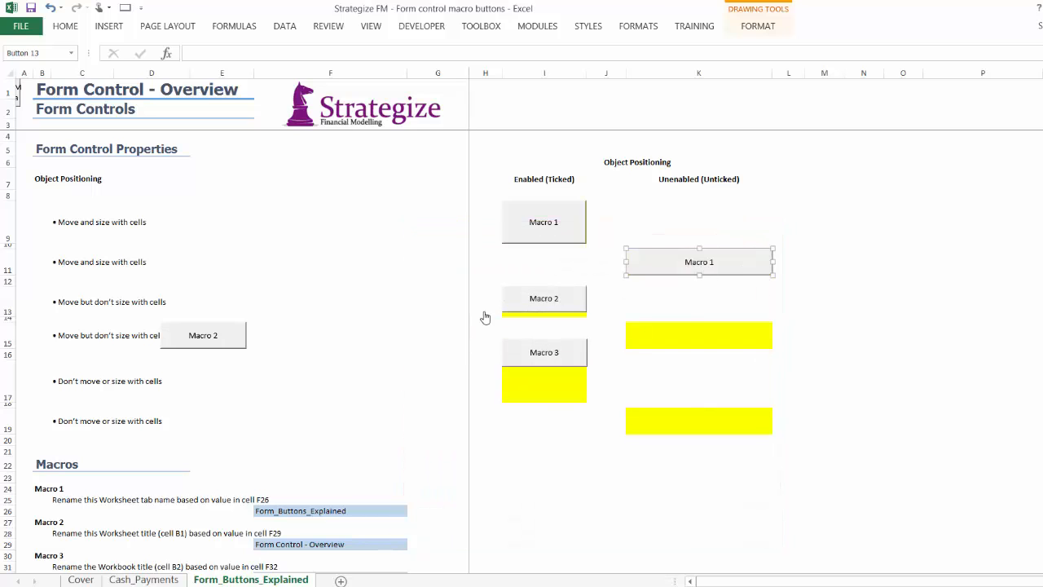
Check the format properties of the displaced Macro 2 button in row 15 and move it back to the start of cell K15
right_click(220, 336)
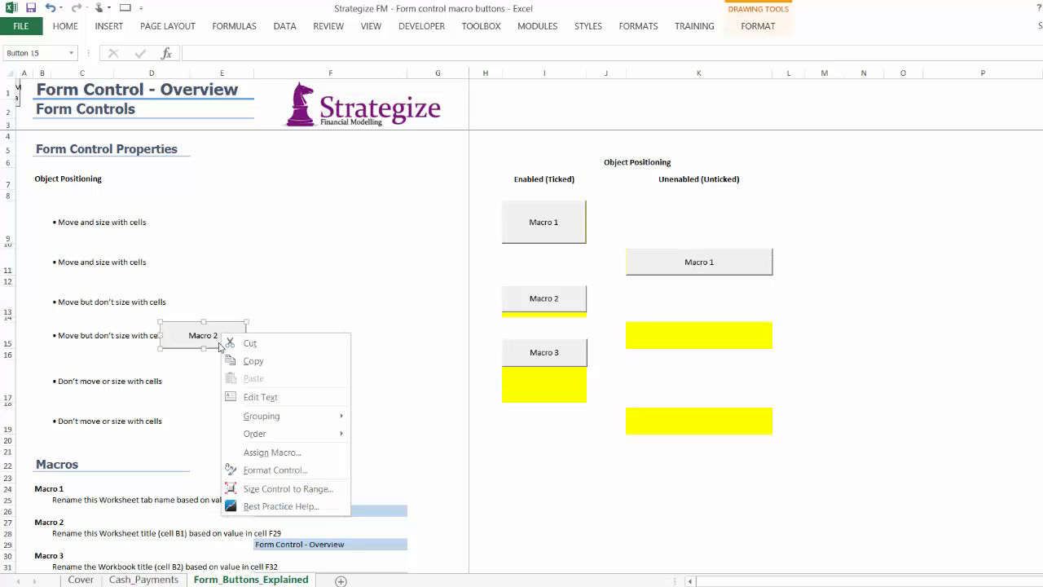
click(253, 472)
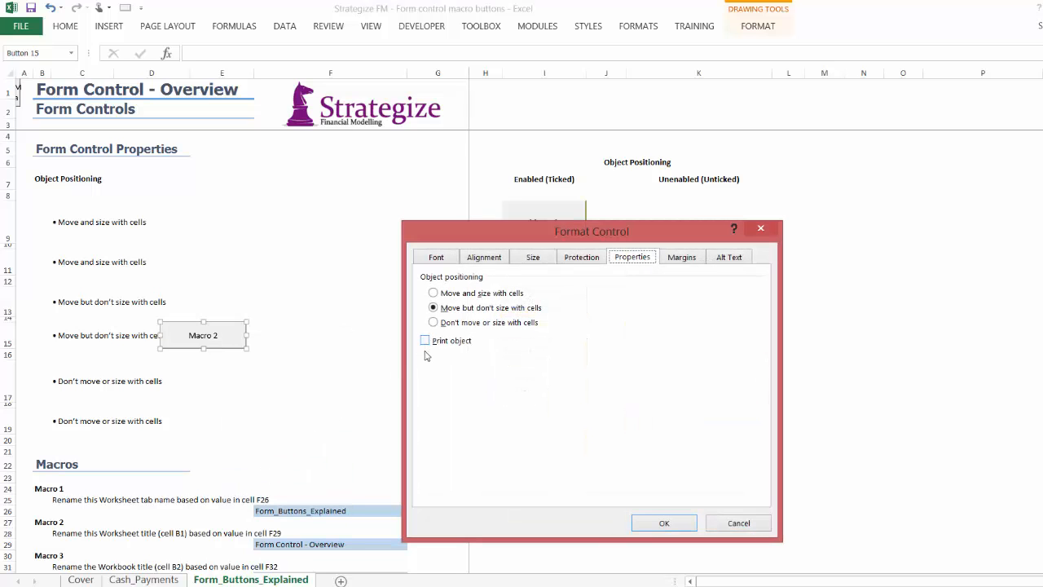
click(723, 526)
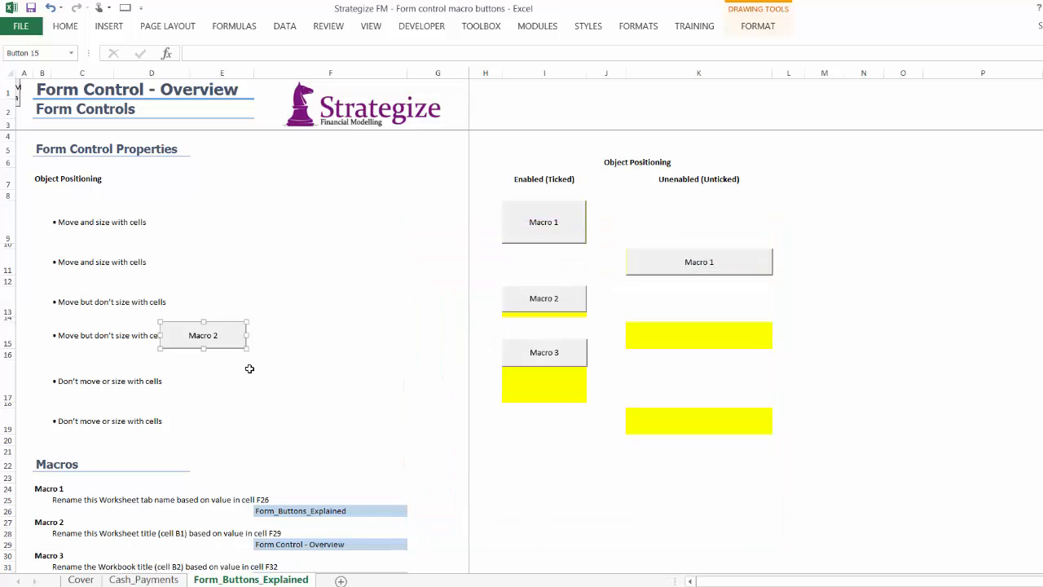
drag(225, 347, 691, 346)
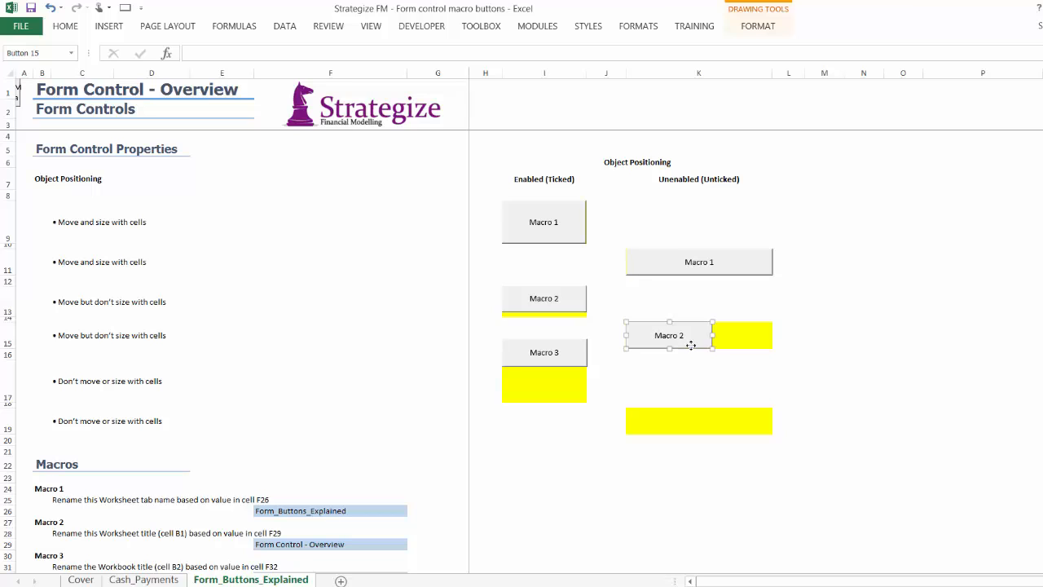
Check the format properties of the displaced Macro 3 button at the sheet's corner and move it back to cell K19
click(23, 96)
right_click(22, 97)
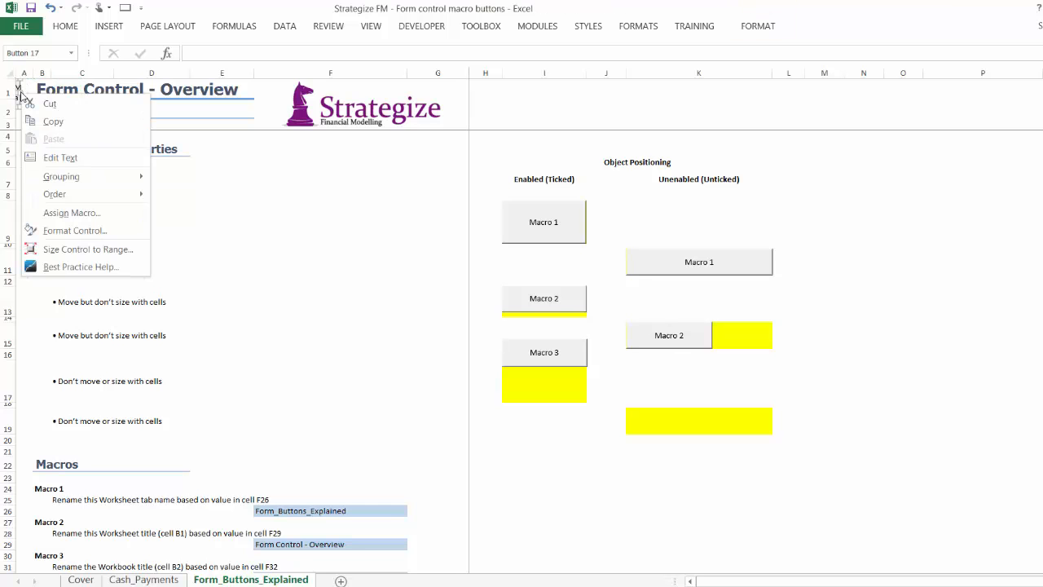
click(59, 230)
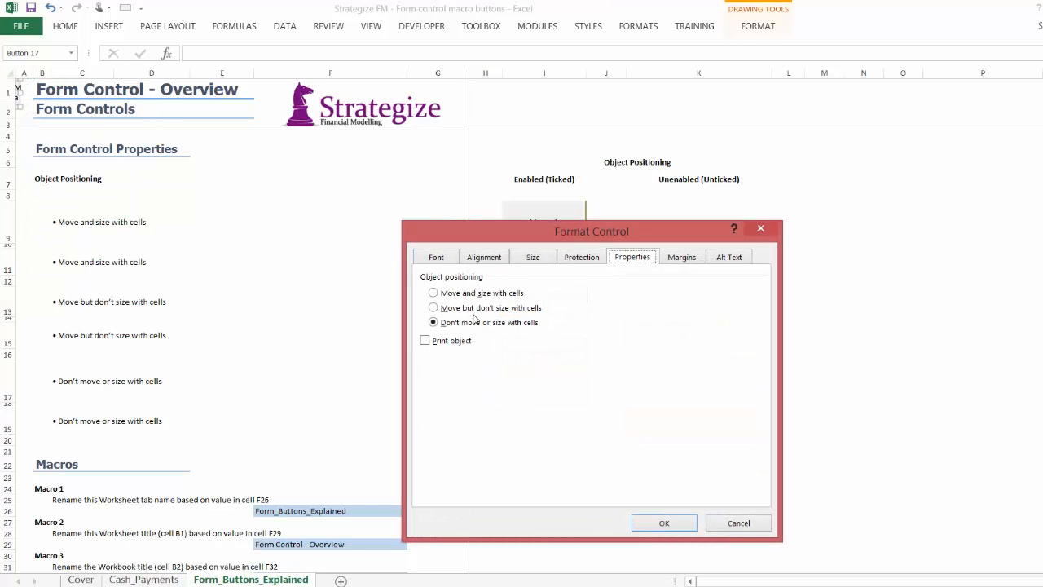
key(Escape)
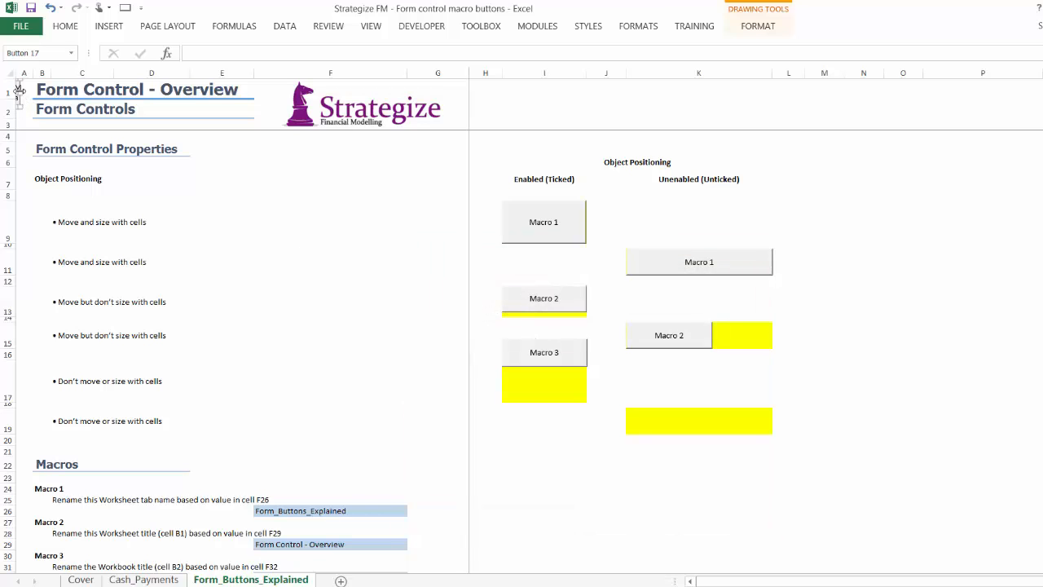
drag(22, 92, 735, 420)
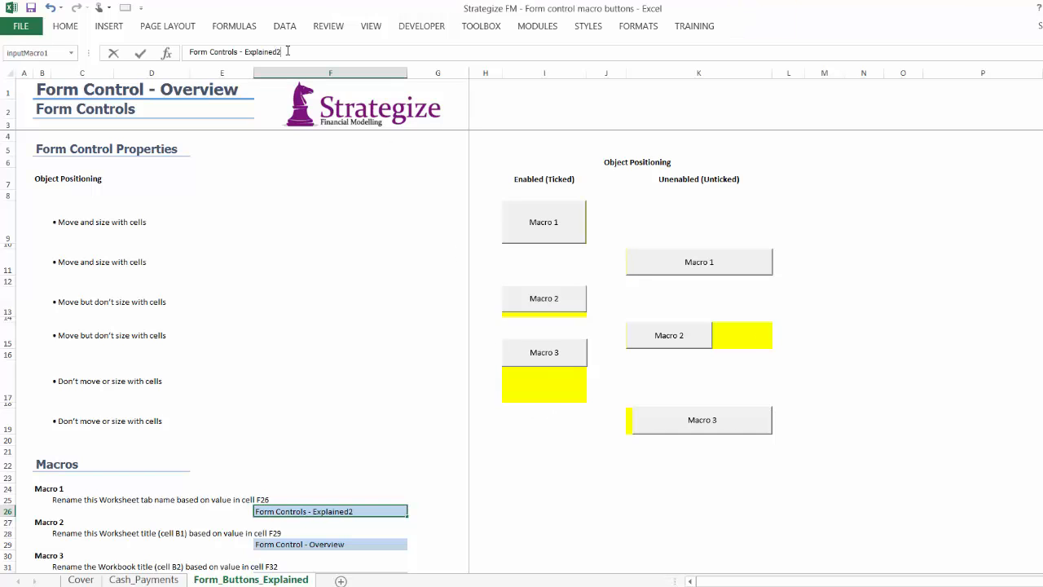
Set cell F26 to "Form Controls - Explained" and run Macro 1 to rename the worksheet tab
key(Return)
click(538, 231)
click(287, 511)
click(284, 51)
key(BackSpace)
key(Return)
click(557, 223)
click(327, 544)
drag(276, 53, 275, 15)
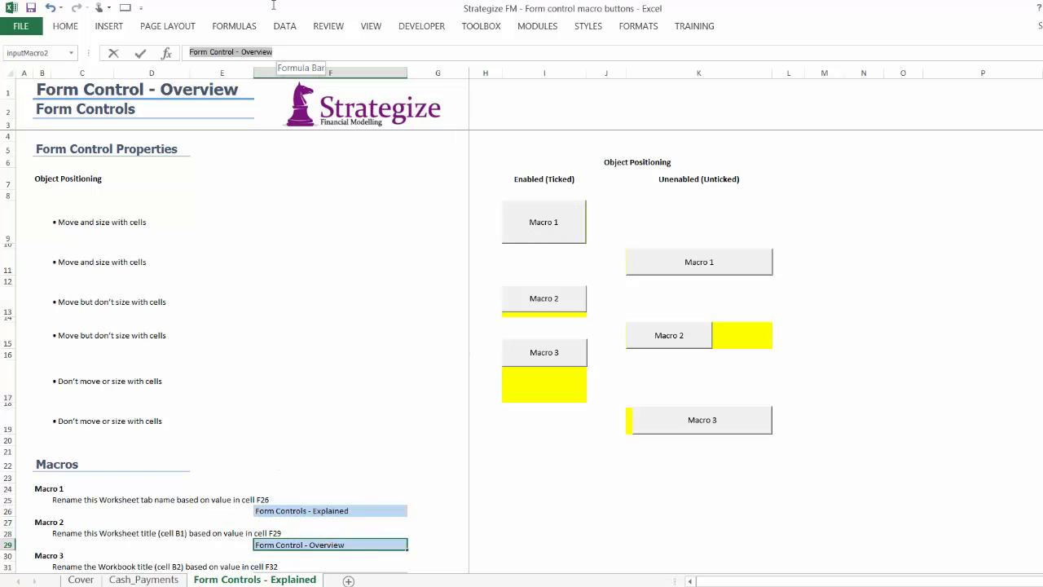
text(Form Controls - Explained)
key(Return)
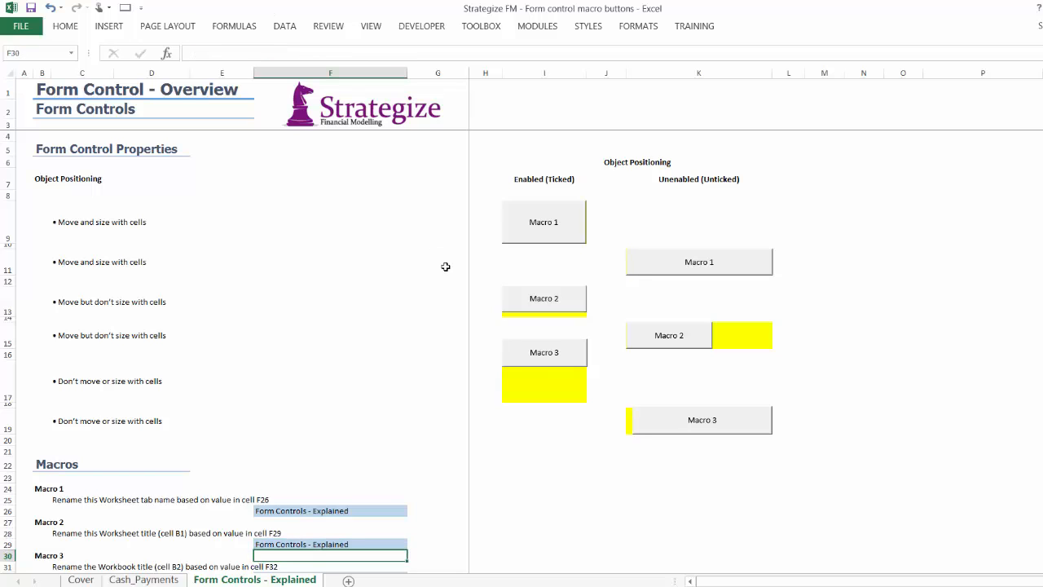
click(51, 8)
Set cell F29 to "Analysis of Form Controls" and run Macro 2 to update the worksheet title
click(278, 52)
key(Return)
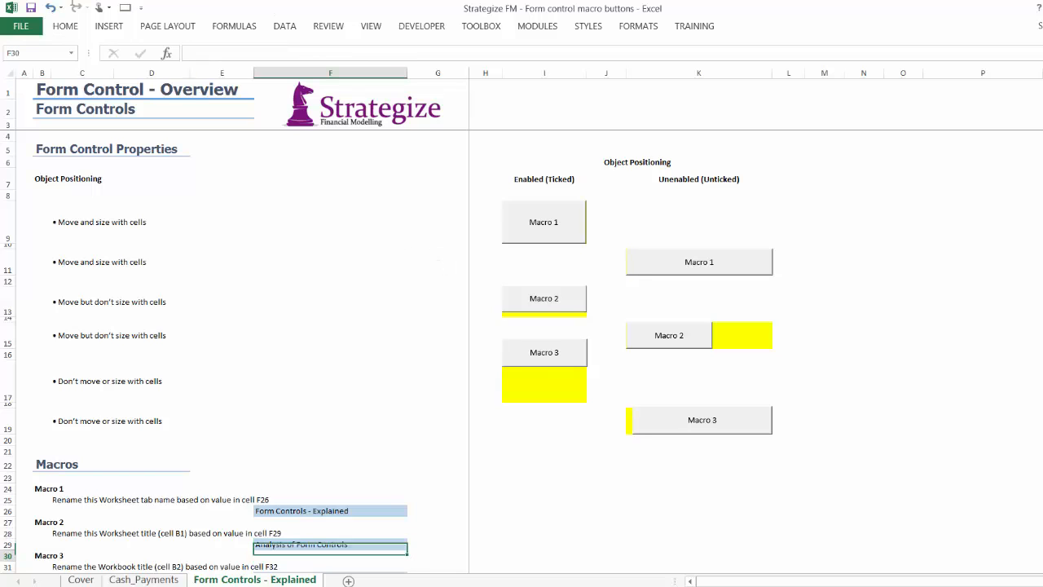
click(515, 306)
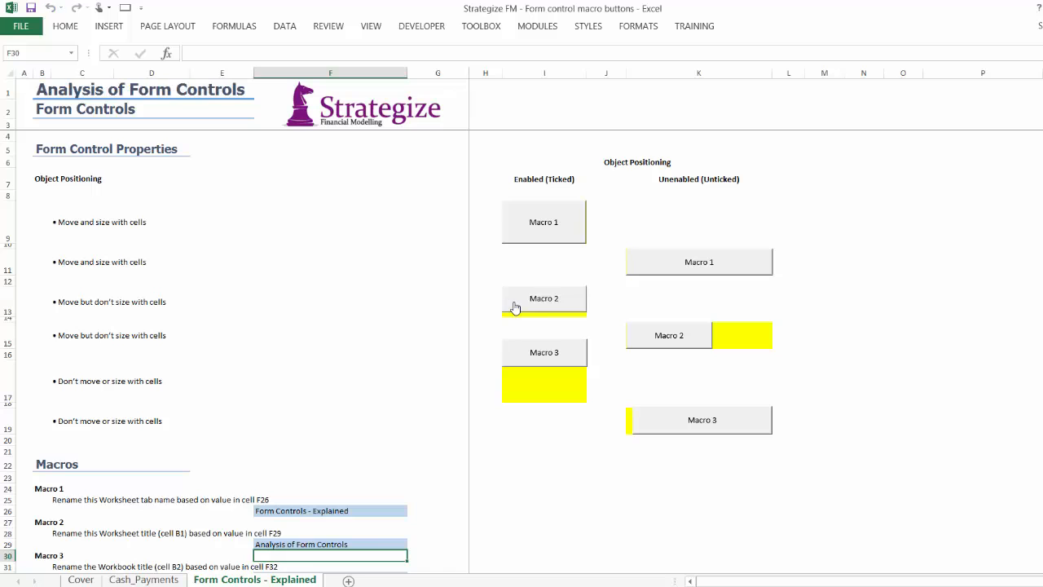
Set cell F32 to "Form Control Buttons - Analysed" and run Macro 3 to update the workbook title
key(Down)
key(Down)
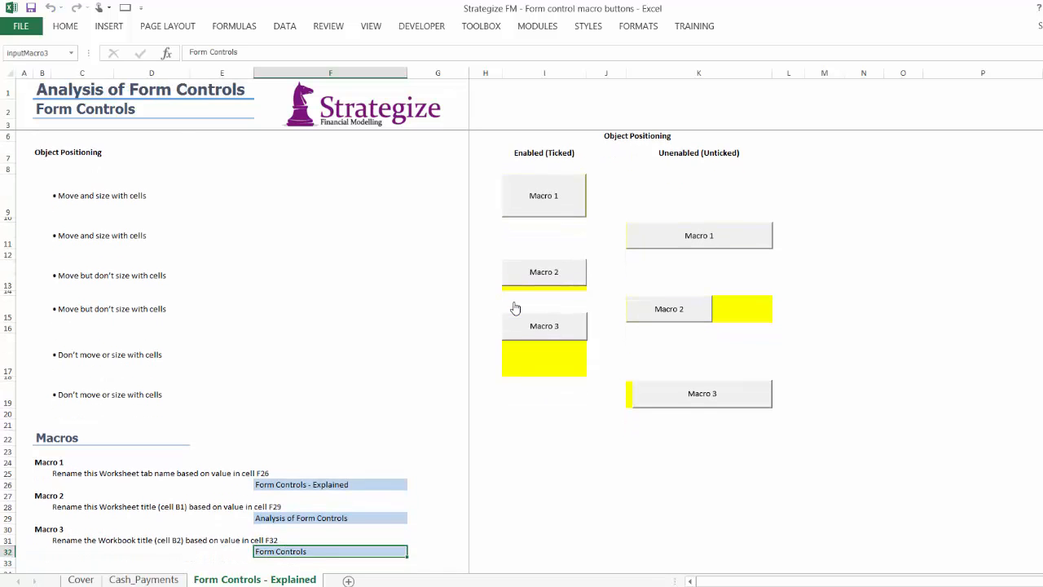
text(Form Control Buttons - Analysed)
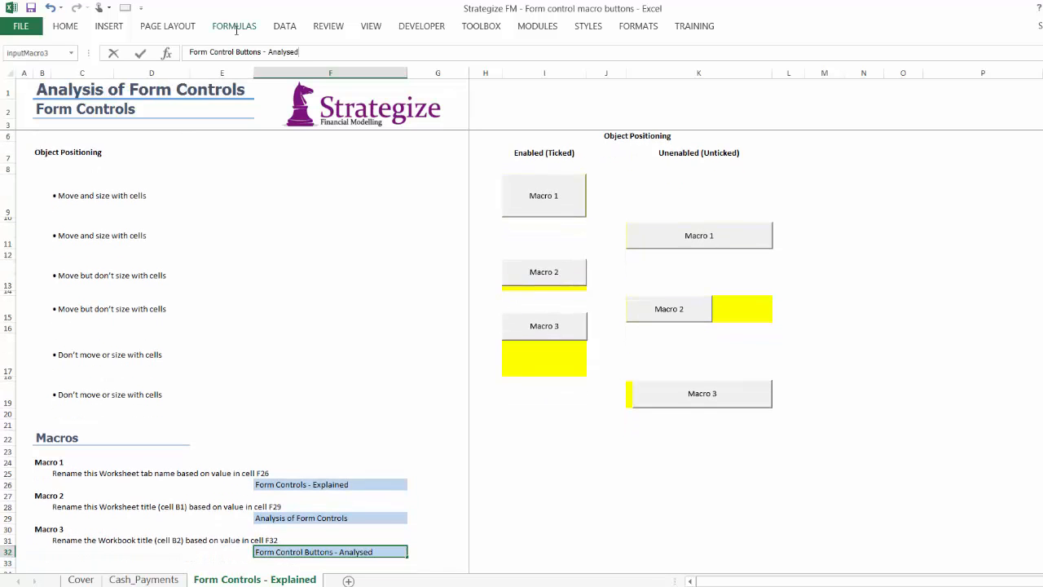
key(Return)
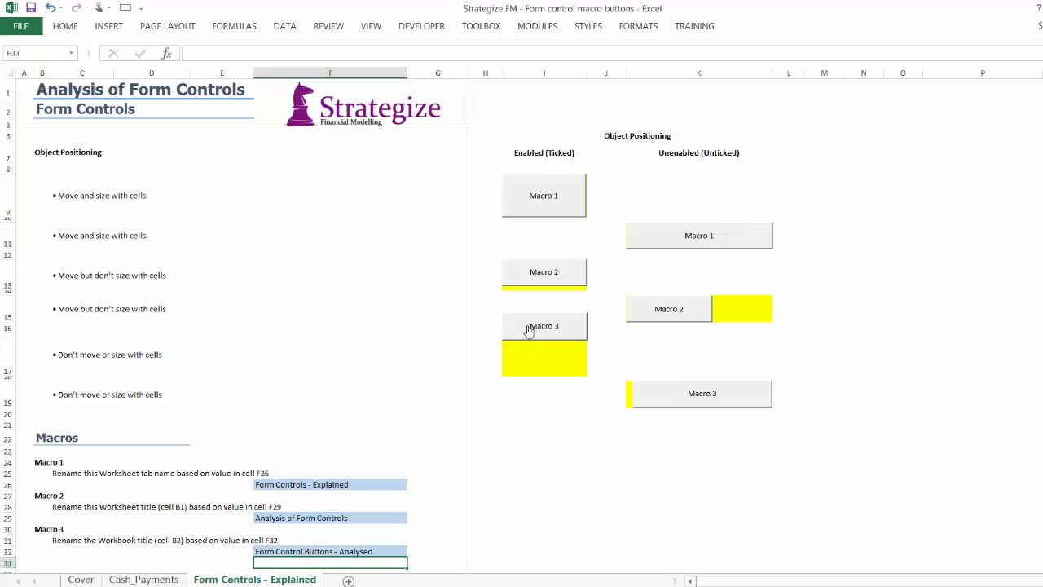
click(528, 329)
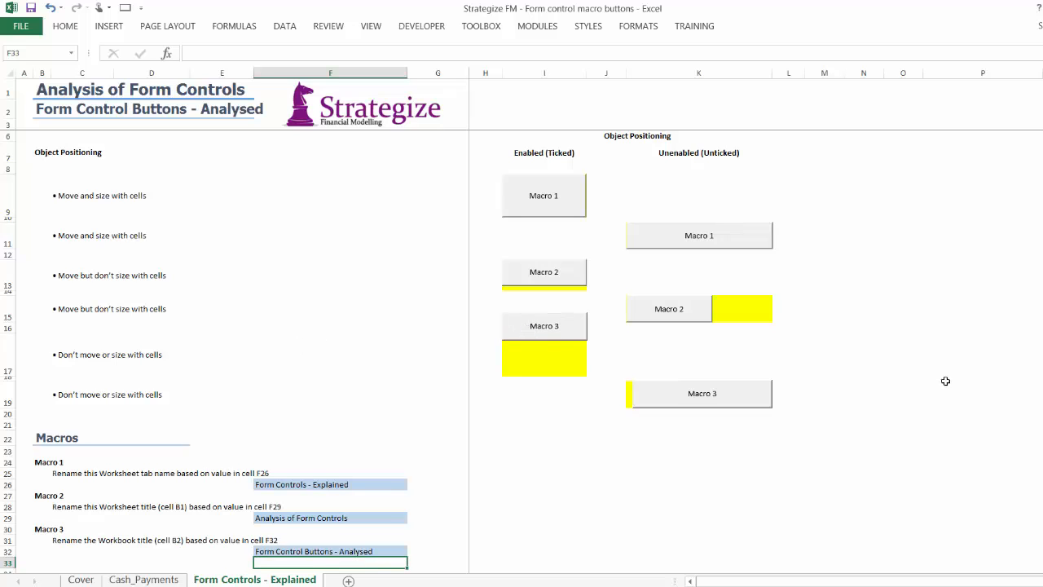
Toggle the Print object setting of the Hide Empty Rows button on the Cash_Payments sheet
click(144, 579)
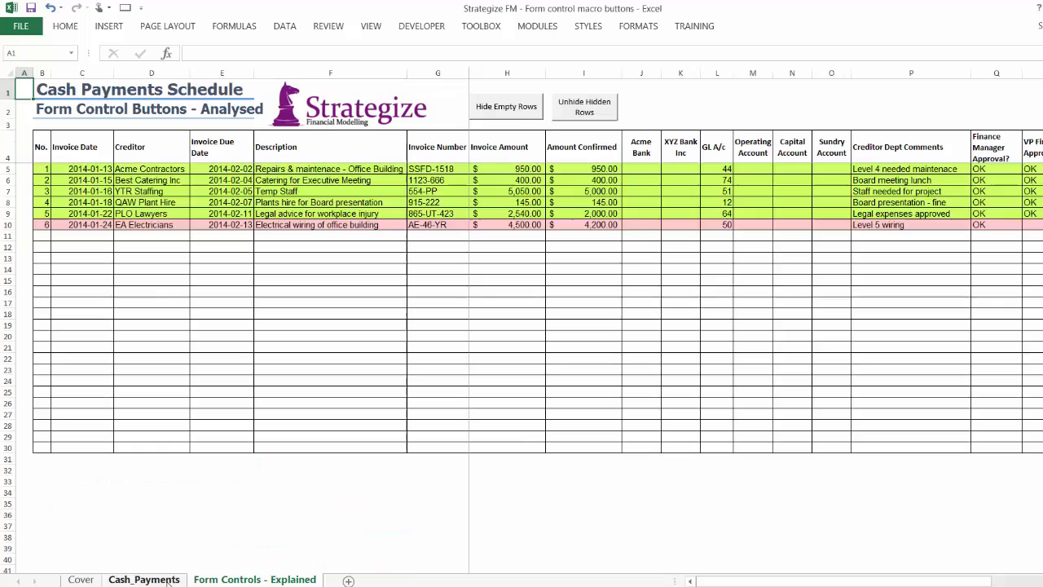
right_click(501, 116)
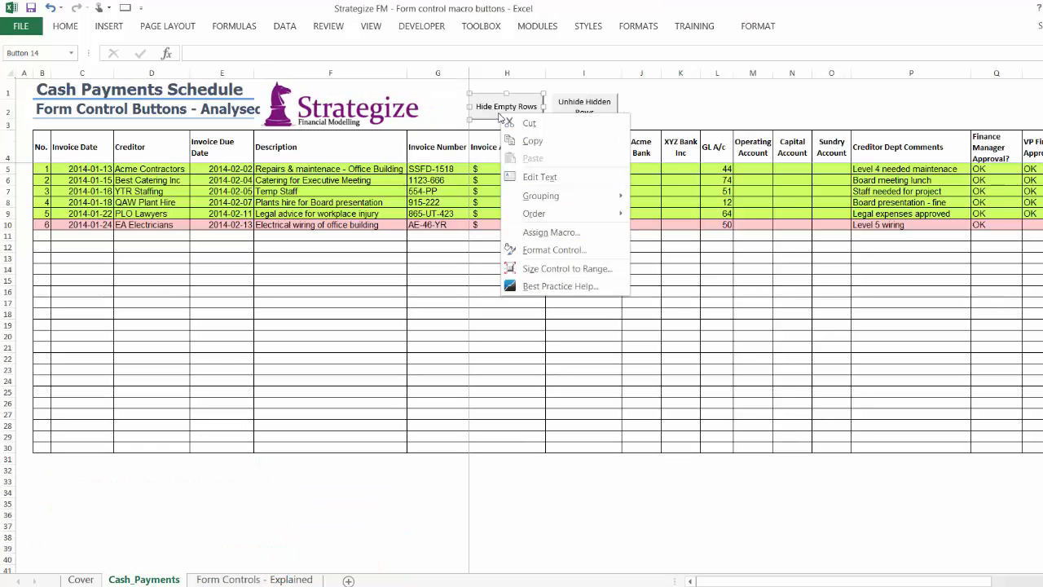
click(544, 250)
click(668, 369)
click(898, 553)
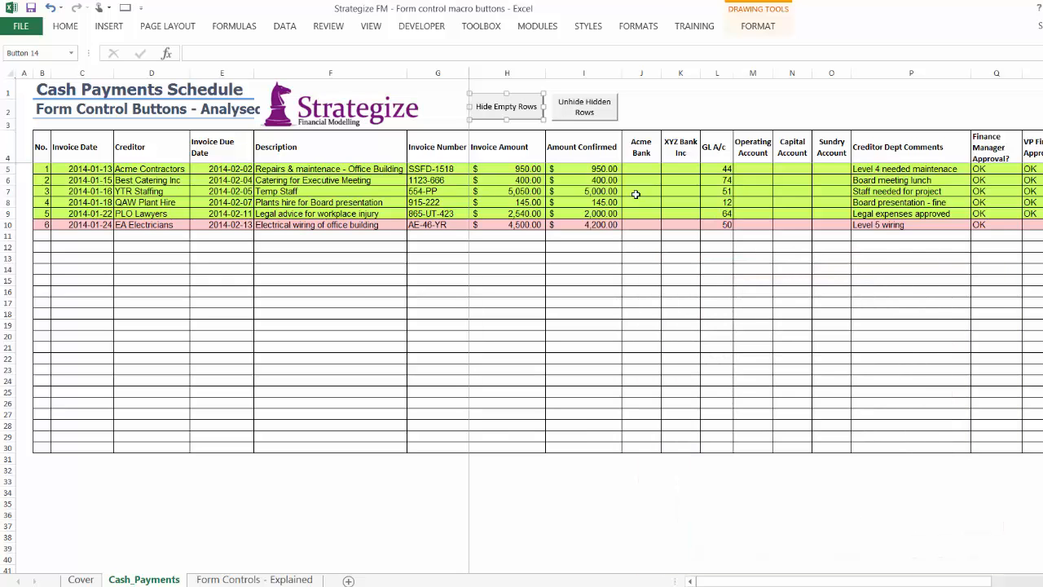
Toggle the Print object setting of the Unhide Hidden Rows button
right_click(570, 114)
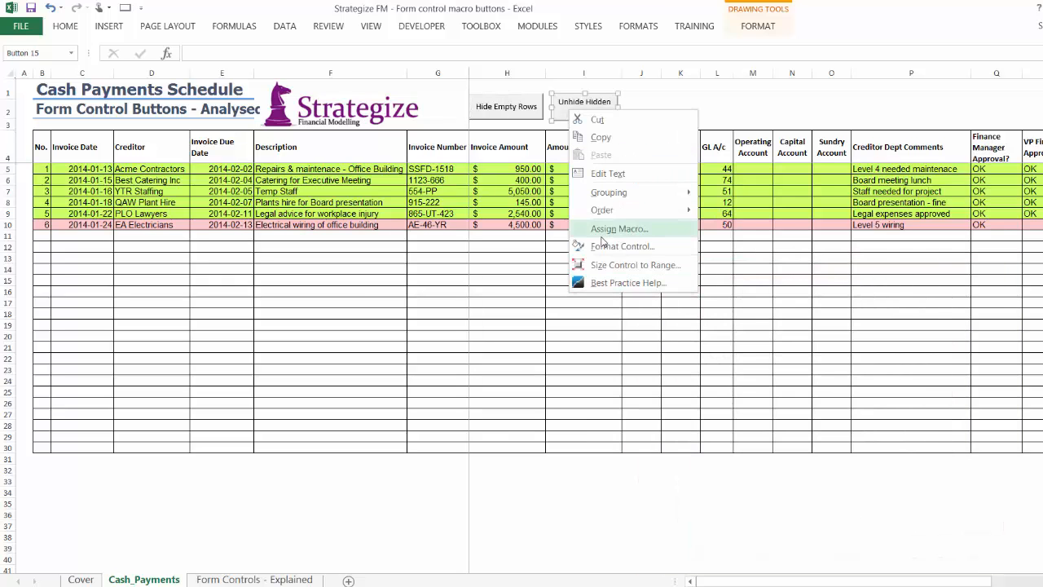
click(601, 246)
click(665, 373)
click(896, 553)
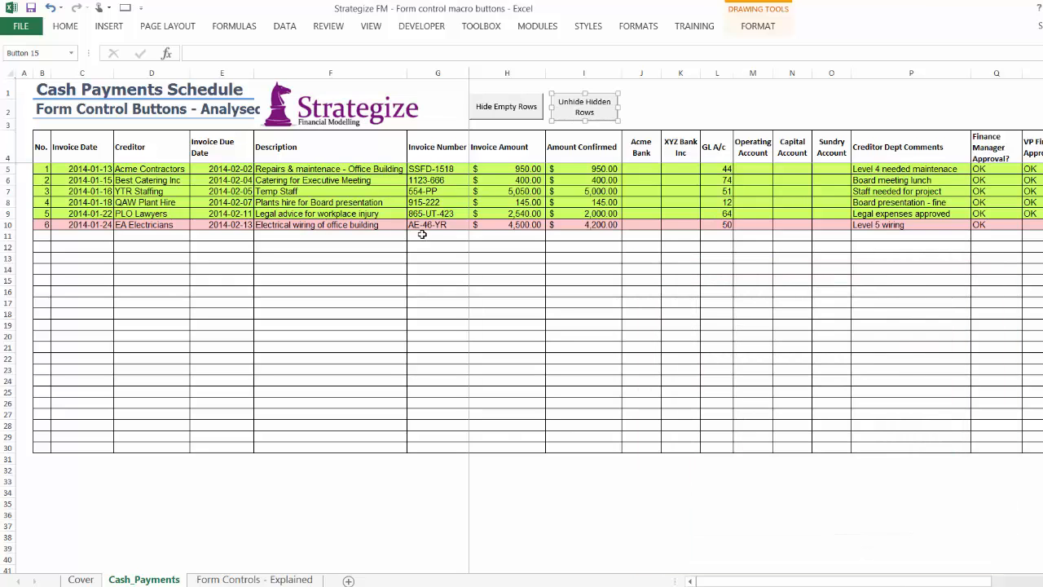
Select the Strategize logo in the Cash_Payments header and nudge it slightly to the right
click(22, 88)
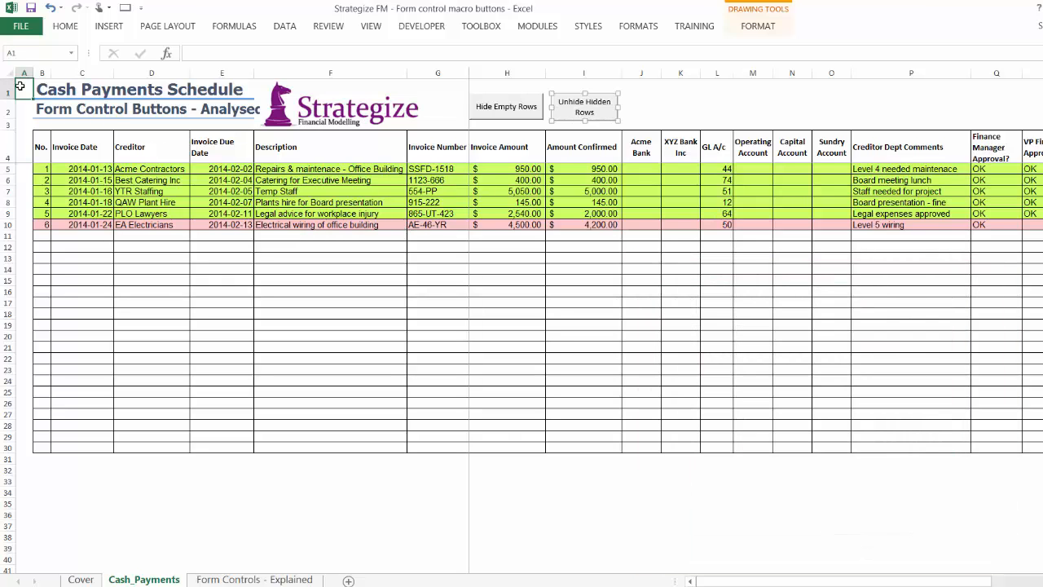
right_click(285, 106)
key(Escape)
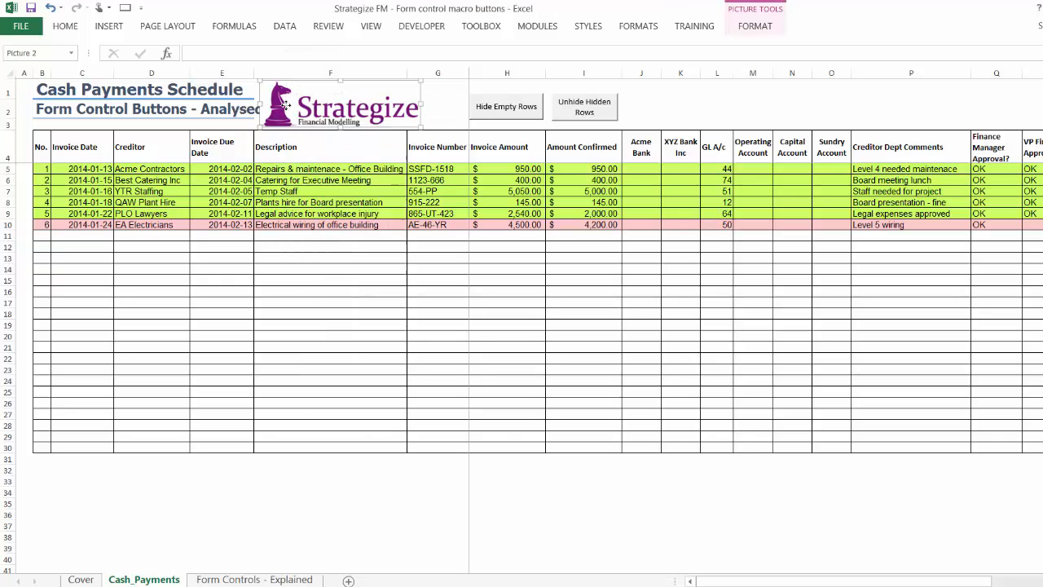
drag(284, 104, 291, 106)
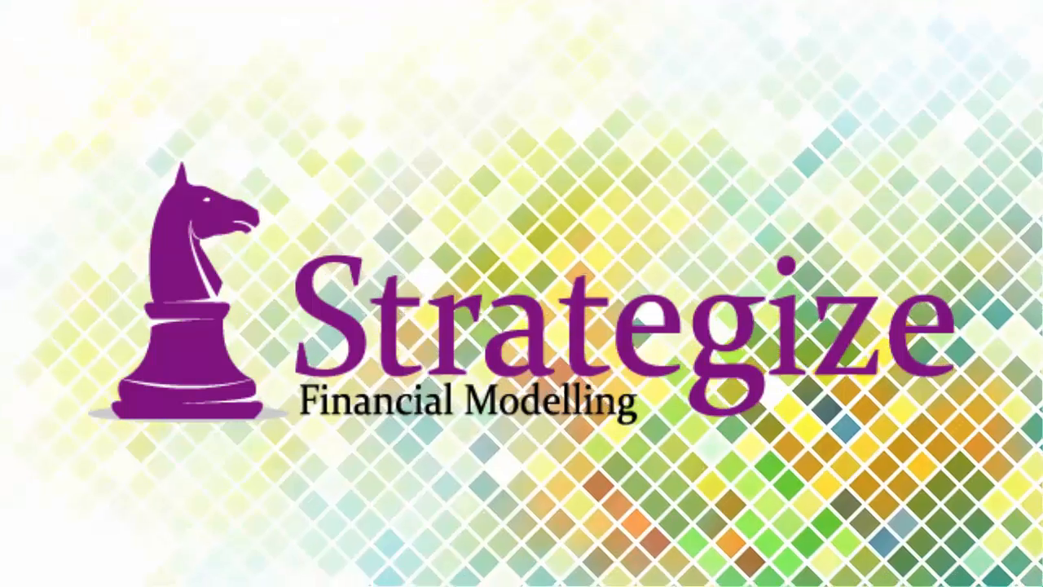